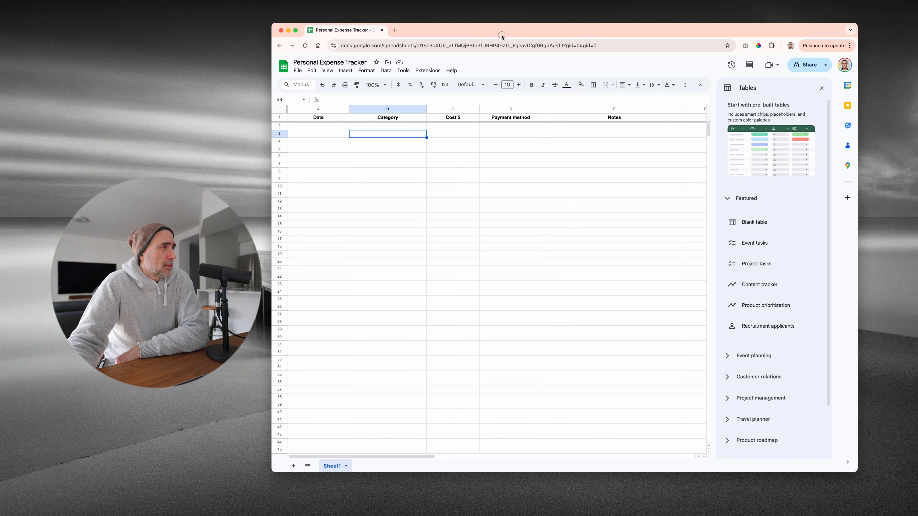
{"action": "left_click_drag", "start_coordinate": [502, 38], "coordinate": [527, 35]}
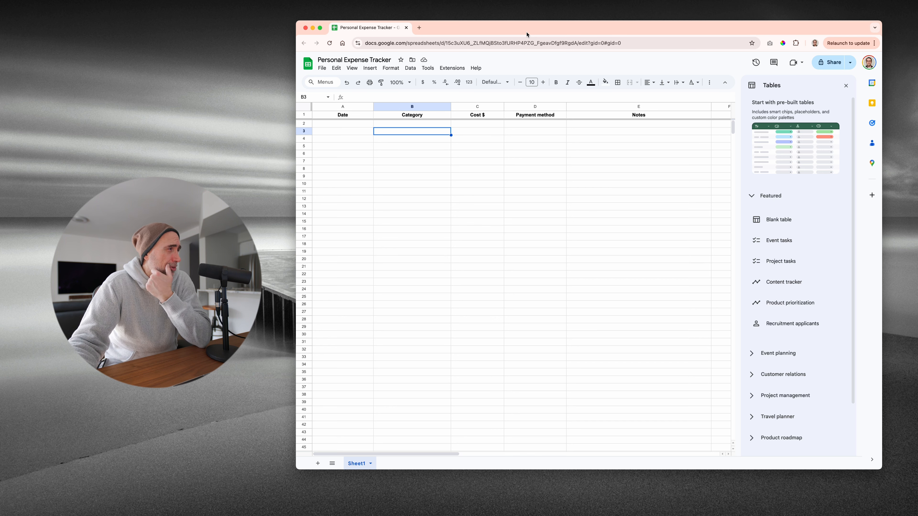
{"action": "key", "text": "Left"}
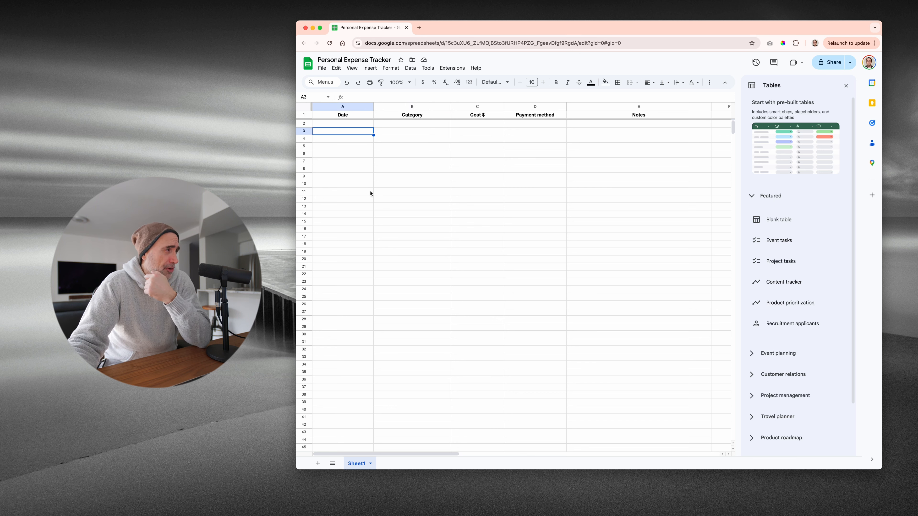
{"action": "left_click", "coordinate": [362, 115]}
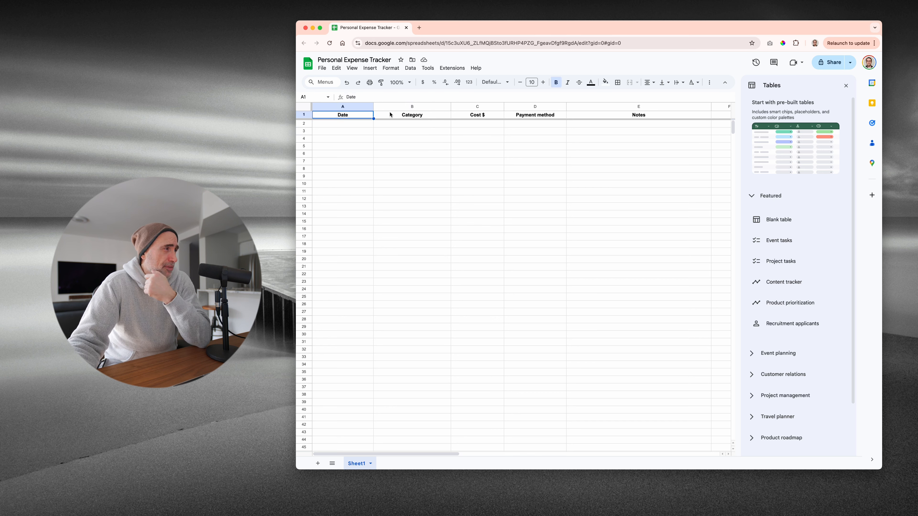
{"action": "left_click", "coordinate": [393, 115]}
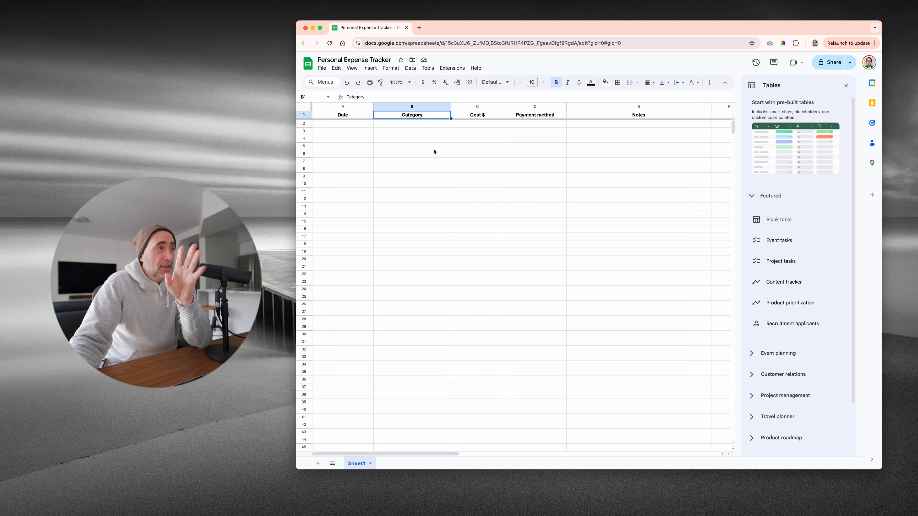
- Enter the categories Entertainment and Housing in cells B3 and B4 of the Category column
{"action": "left_click", "coordinate": [403, 132]}
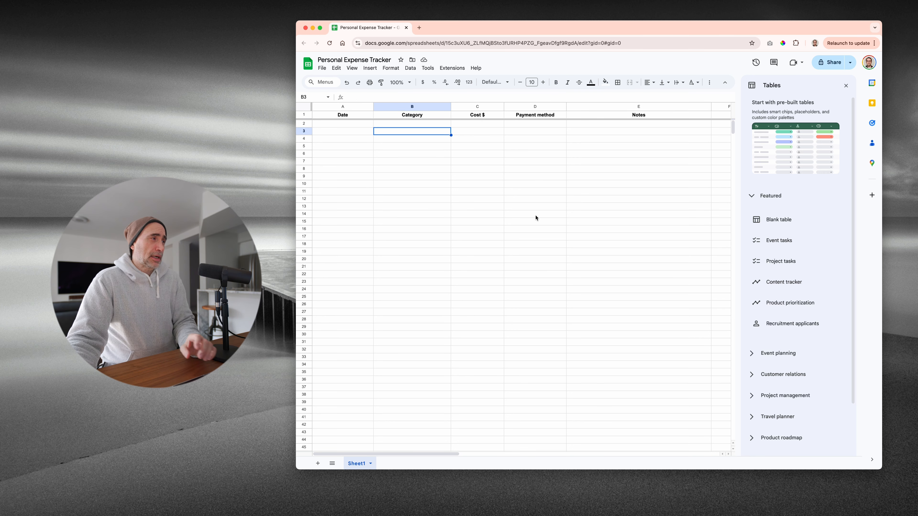
{"action": "type", "text": "Enter"}
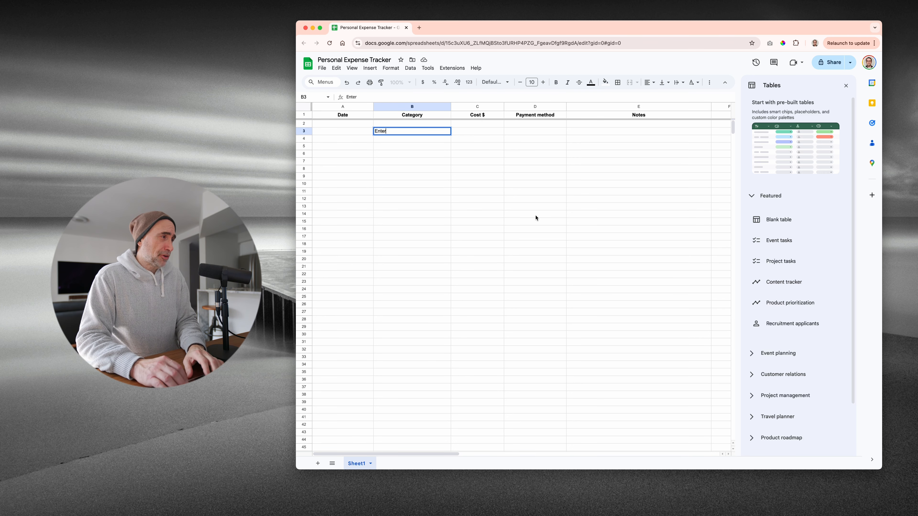
{"action": "type", "text": "tainment"}
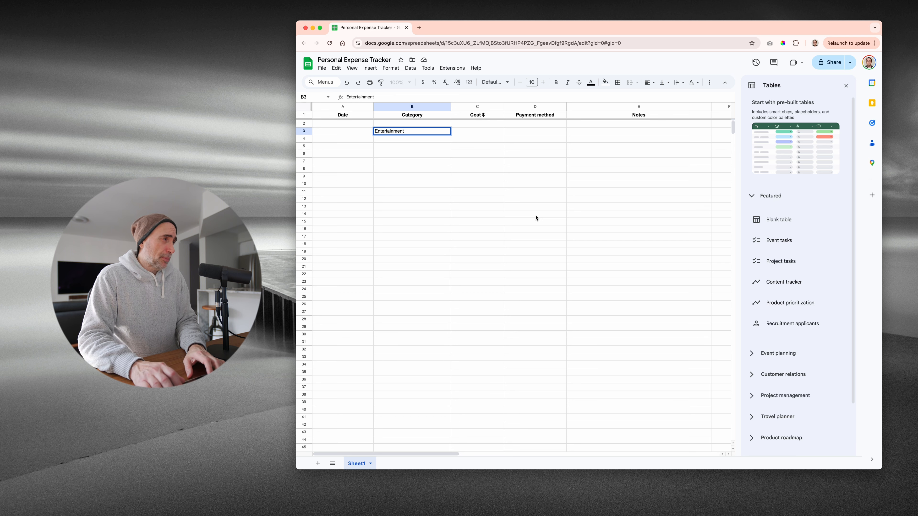
{"action": "key", "text": "Return"}
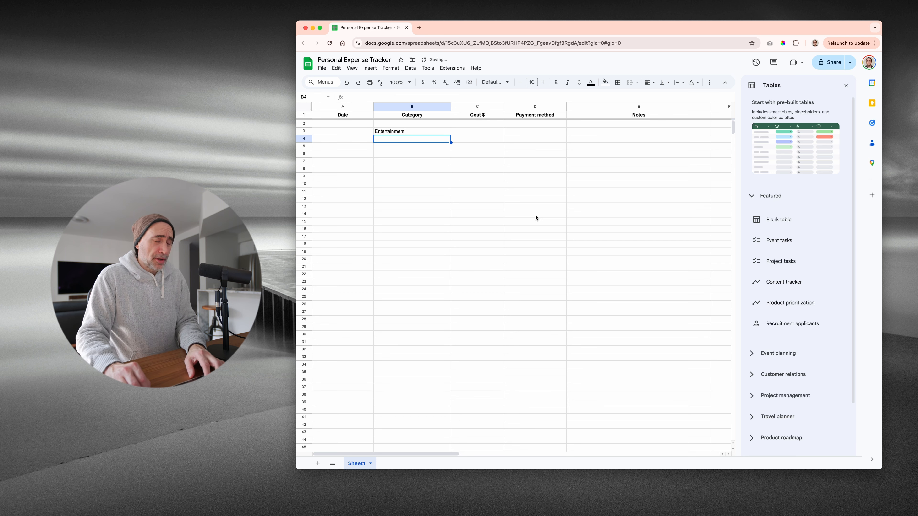
{"action": "type", "text": "Housing"}
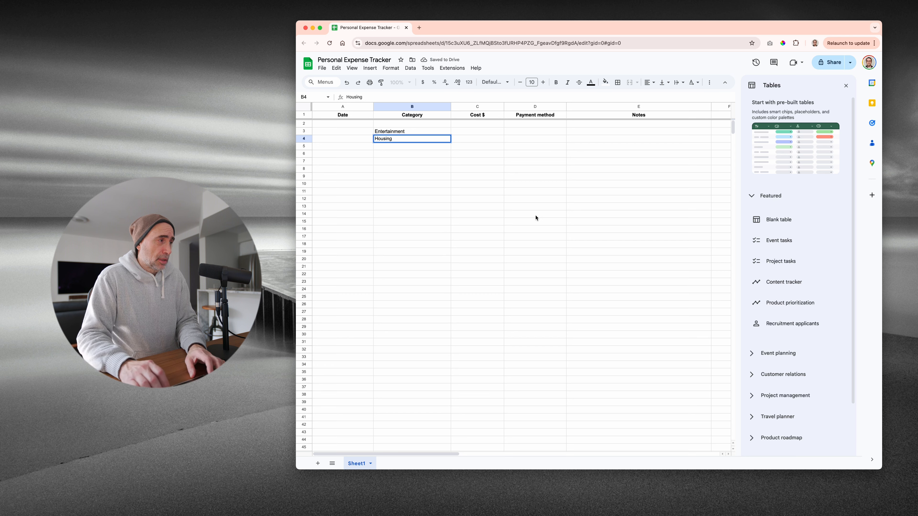
{"action": "key", "text": "Return"}
- Add the categories Utilities, Taxes and Insurance in cells B5 to B7, below Housing
{"action": "type", "text": "Utilities"}
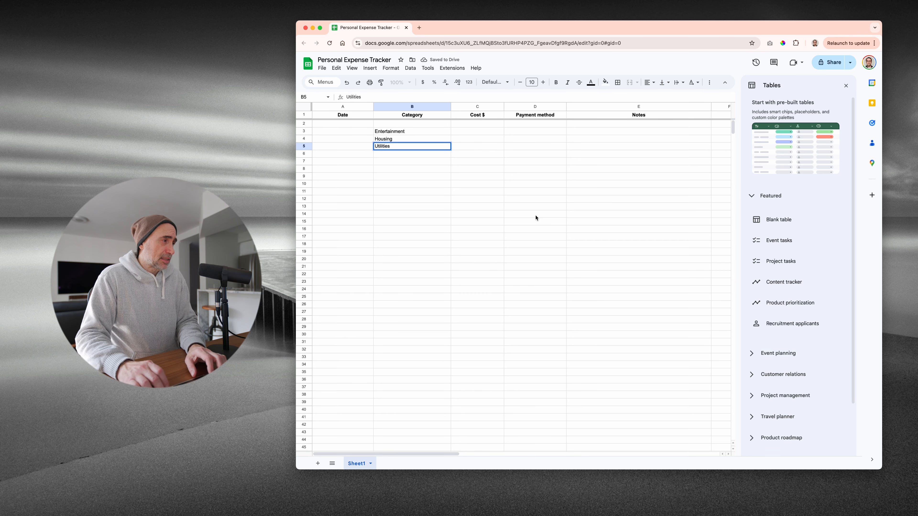
{"action": "key", "text": "Return"}
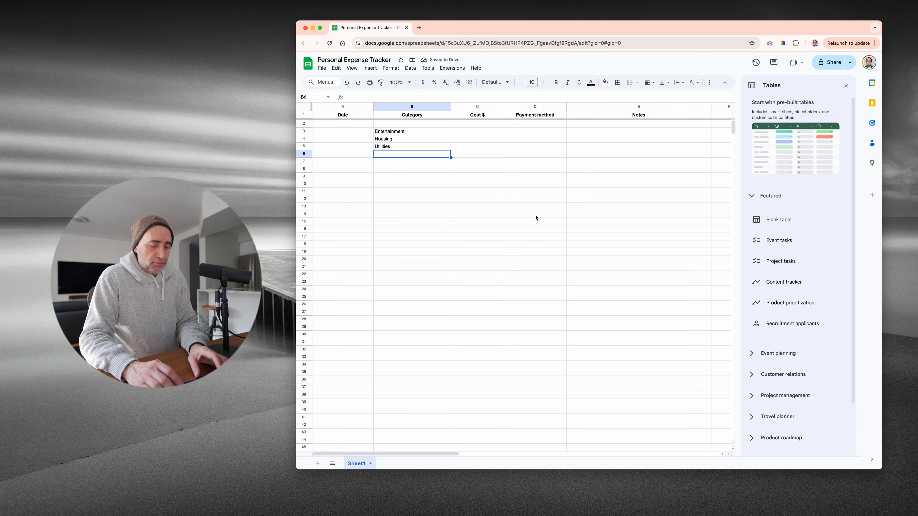
{"action": "type", "text": "Ta"}
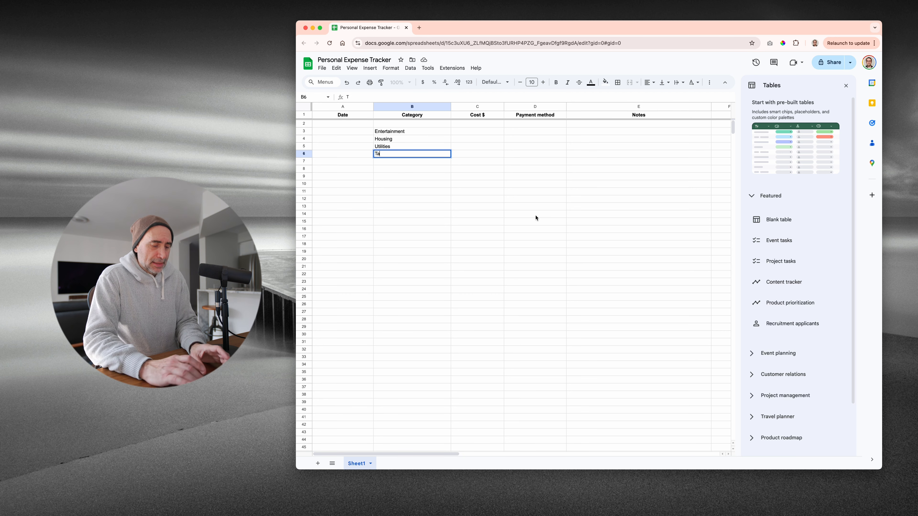
{"action": "type", "text": "xes"}
{"action": "key", "text": "Return"}
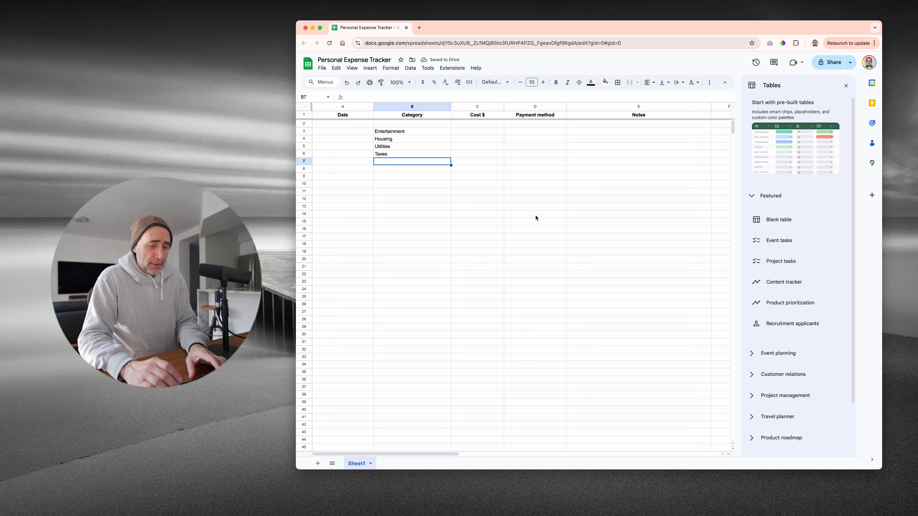
{"action": "type", "text": "Insurance"}
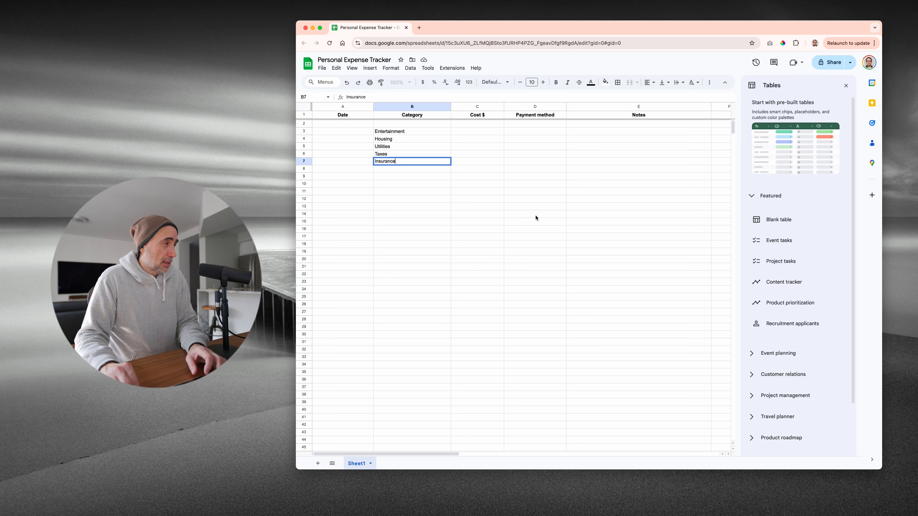
{"action": "key", "text": "Return"}
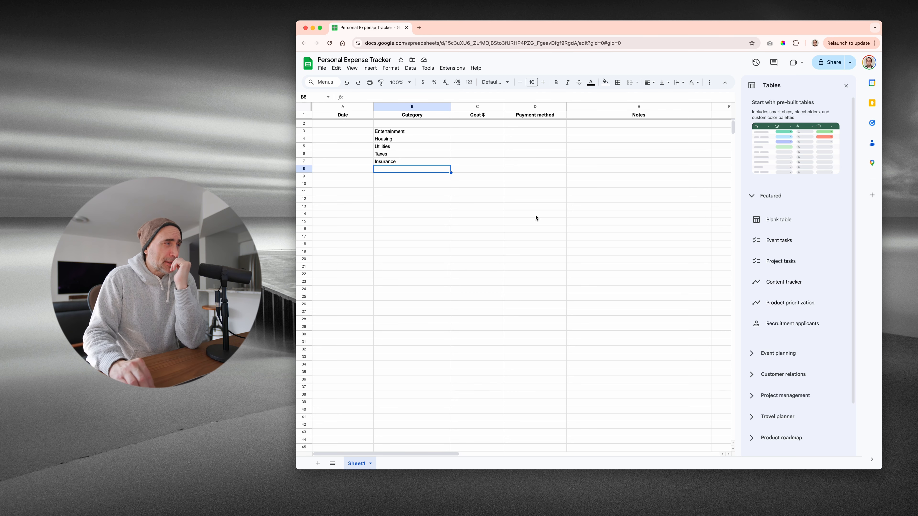
{"action": "key", "text": "Up"}
{"action": "key", "text": "Up"}
{"action": "key", "text": "Up"}
{"action": "key", "text": "Up"}
{"action": "key", "text": "Up"}
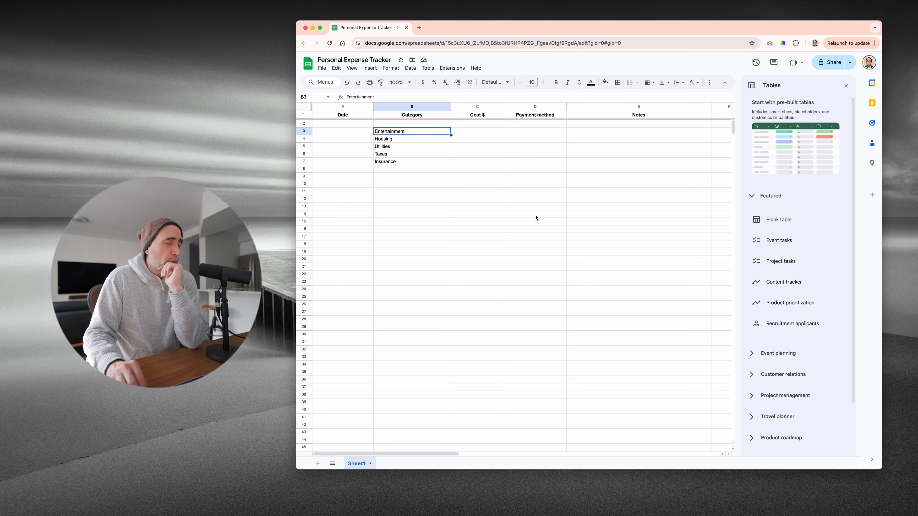
- Enter the category "Food / Groceries" in cell B9, leaving one blank row below Insurance
{"action": "key", "text": "Down"}
{"action": "key", "text": "Down"}
{"action": "key", "text": "Down"}
{"action": "key", "text": "Down"}
{"action": "key", "text": "Down"}
{"action": "key", "text": "Down"}
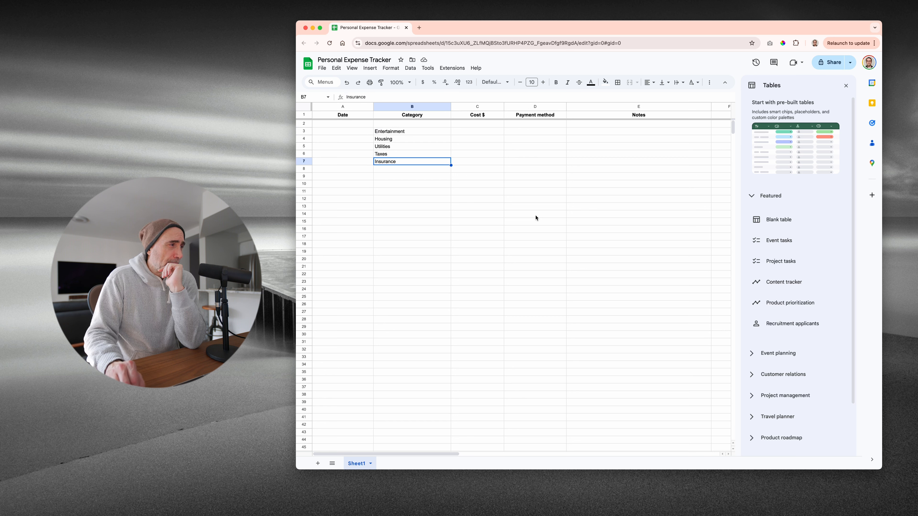
{"action": "type", "text": "Food"}
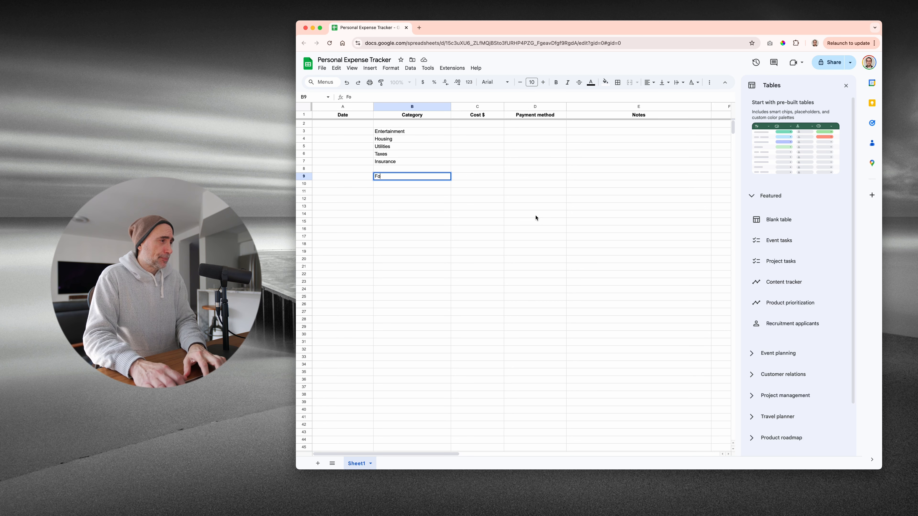
{"action": "key", "text": "Return"}
{"action": "key", "text": "Up"}
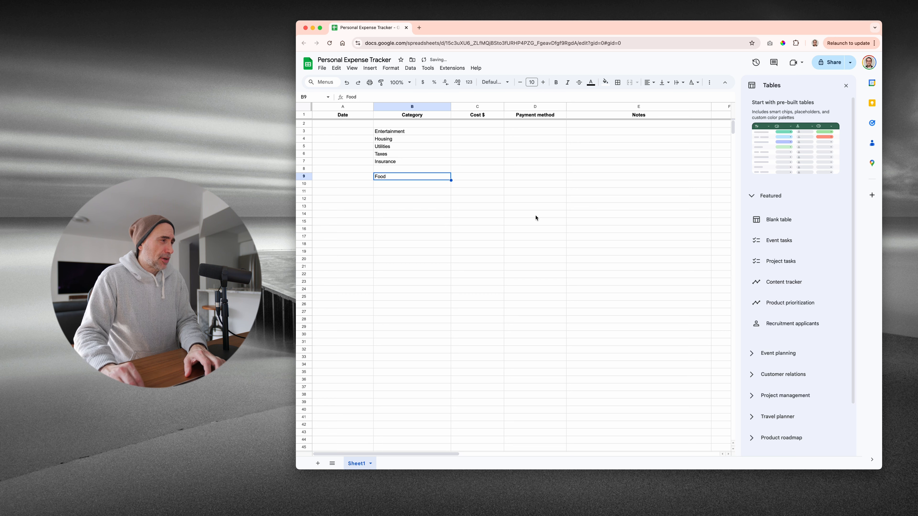
{"action": "left_click", "coordinate": [377, 98]}
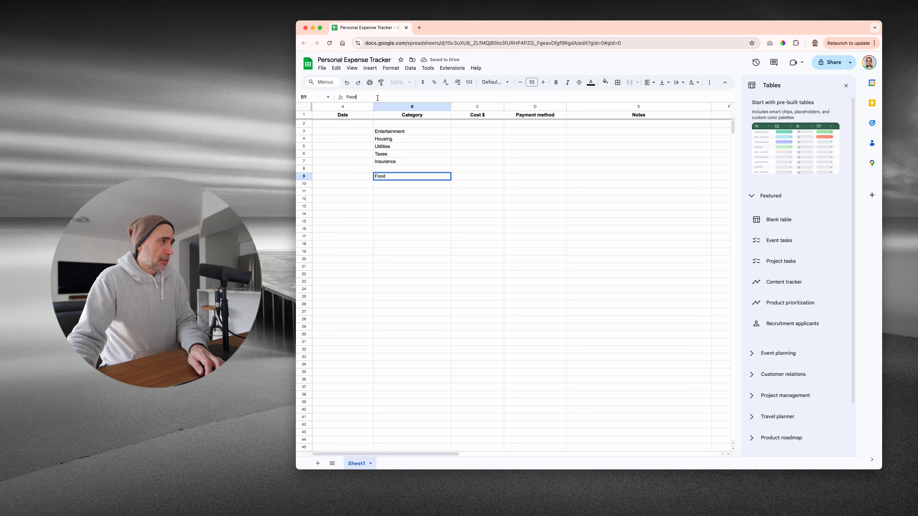
{"action": "type", "text": "?"}
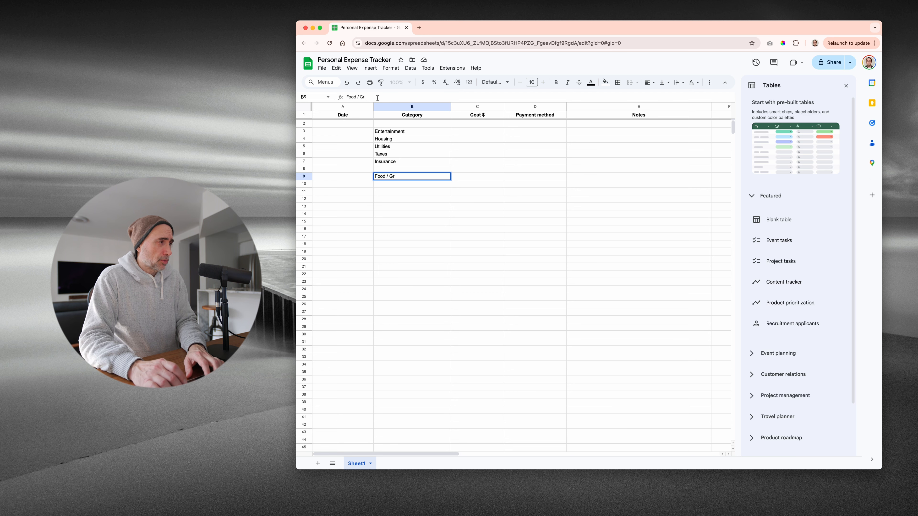
{"action": "type", "text": " Groceries"}
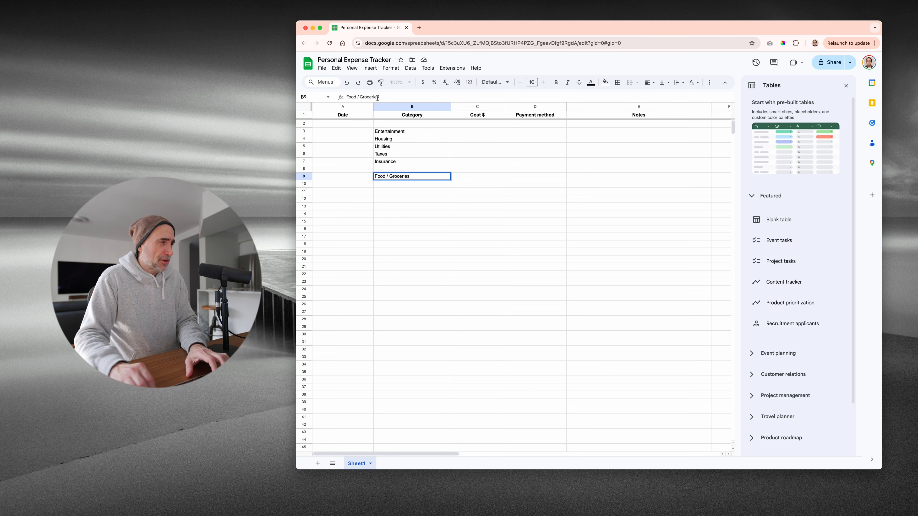
- Enter the category "Eating out / Coffee shops" in cell B10
{"action": "left_click", "coordinate": [405, 183]}
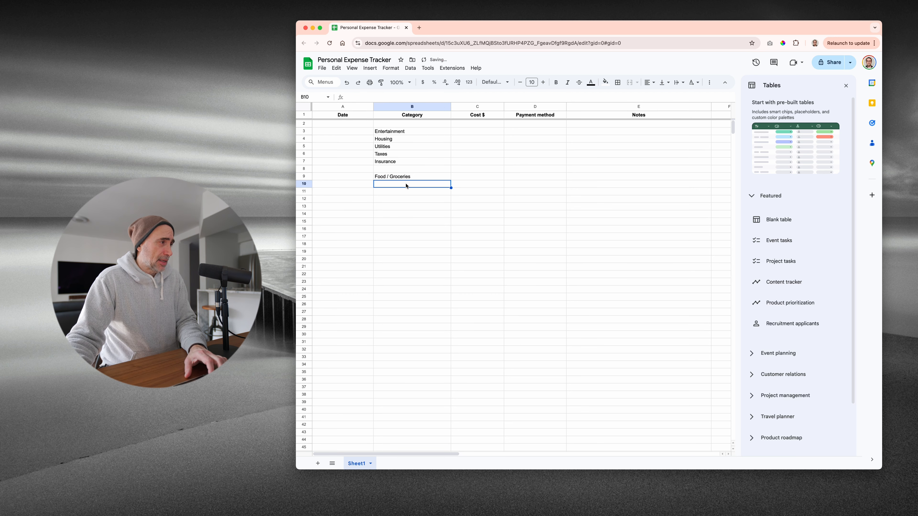
{"action": "type", "text": "Eati"}
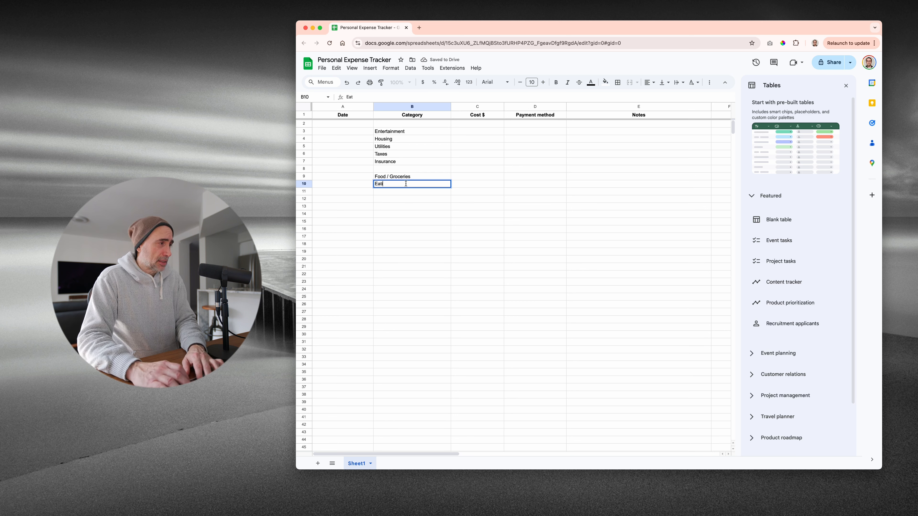
{"action": "type", "text": "ng out / Coffee shops"}
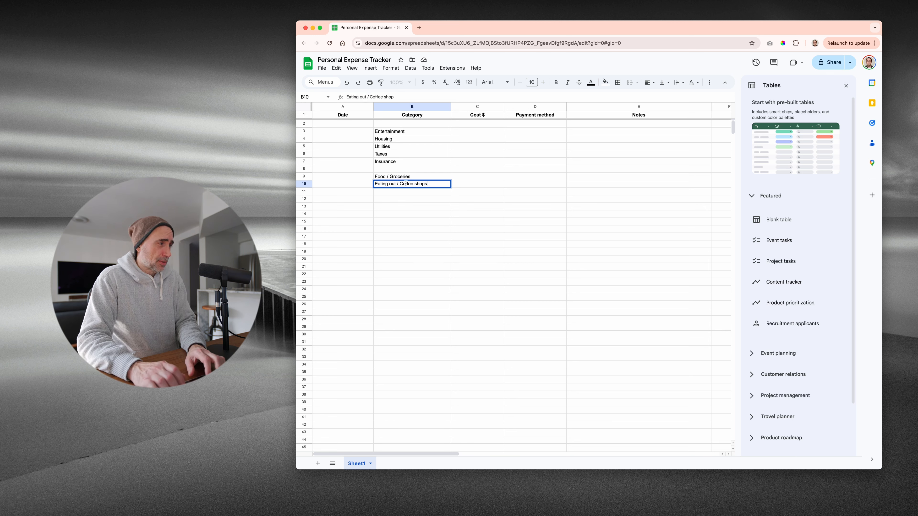
{"action": "key", "text": "Return"}
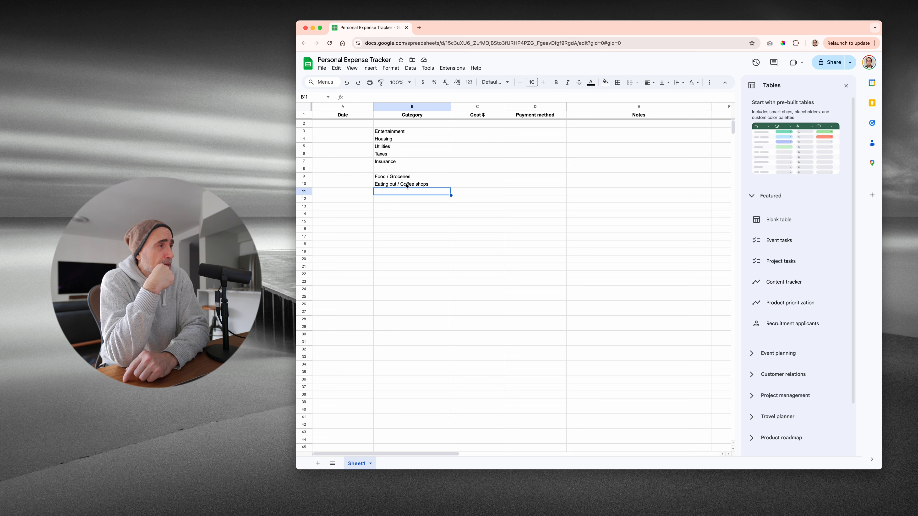
- Freeze the first row so the column headers stay in view, and check it against the rows below
{"action": "left_click", "coordinate": [347, 116]}
{"action": "key", "text": "Right"}
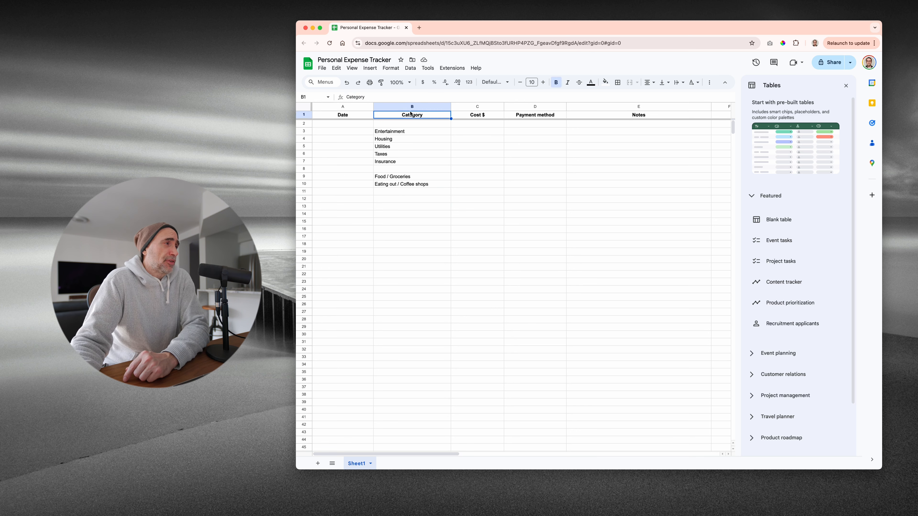
{"action": "key", "text": "Left"}
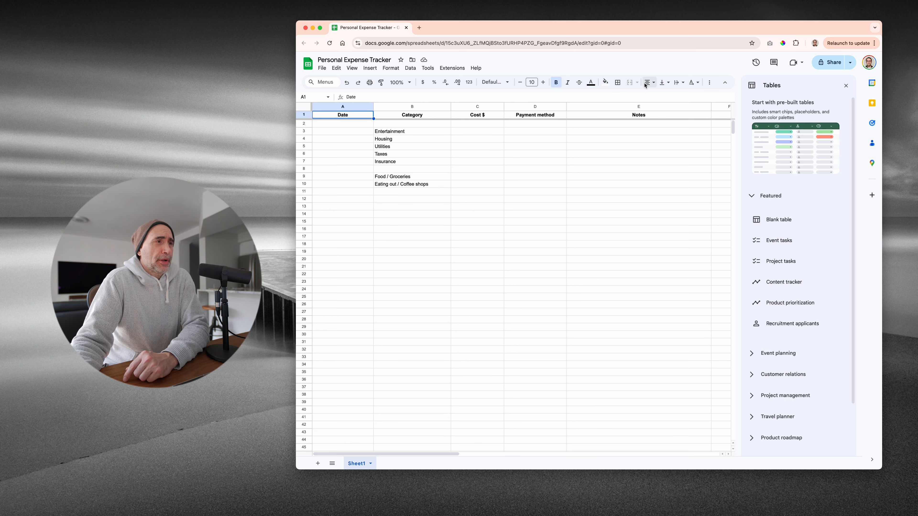
{"action": "left_click", "coordinate": [306, 115]}
{"action": "left_click", "coordinate": [351, 68]}
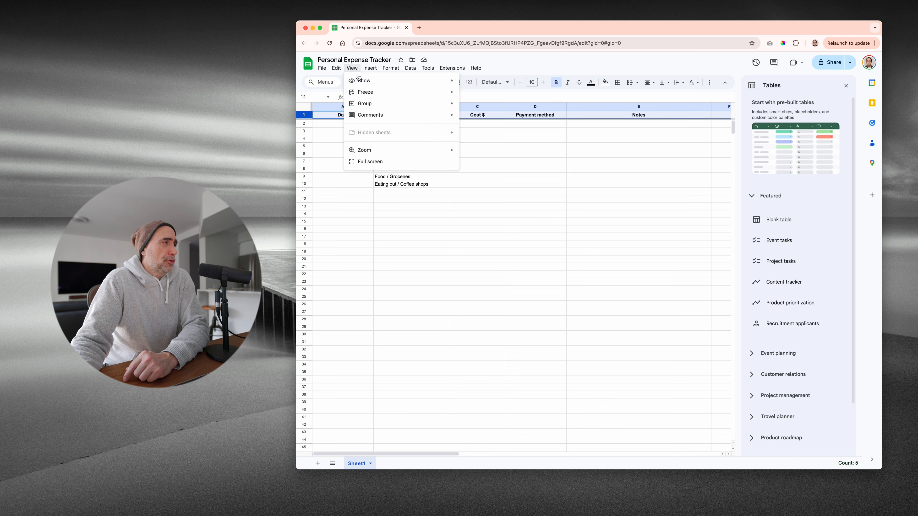
{"action": "mouse_move", "coordinate": [362, 93]}
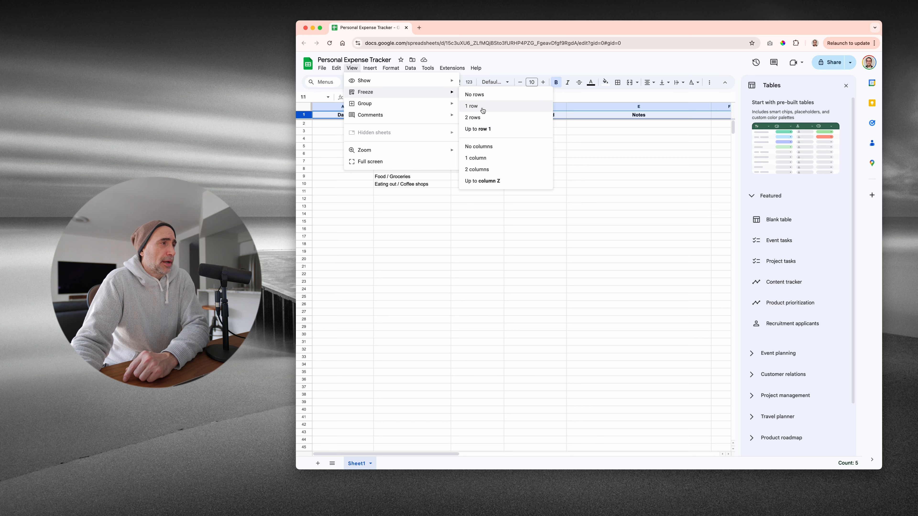
{"action": "left_click", "coordinate": [483, 107]}
{"action": "left_click", "coordinate": [343, 161]}
{"action": "scroll", "coordinate": [420, 227], "scroll_direction": "down", "scroll_amount": 3}
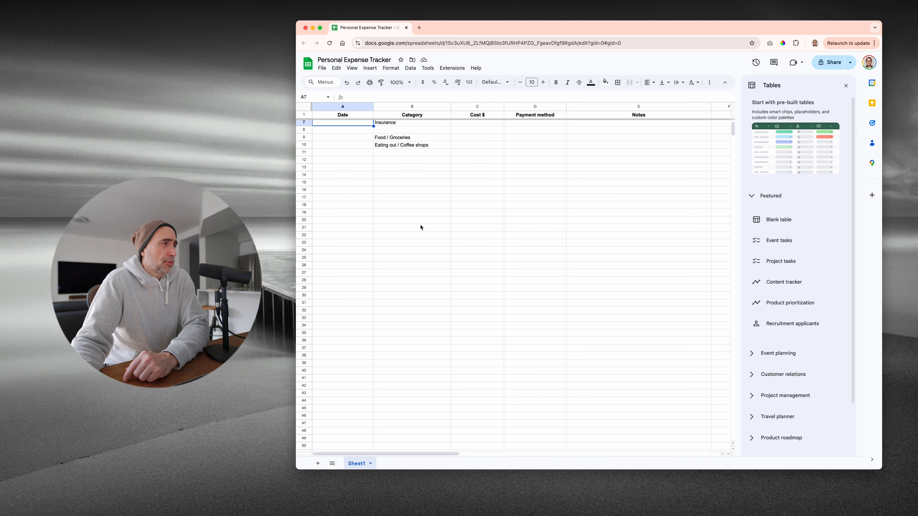
{"action": "scroll", "coordinate": [420, 227], "scroll_direction": "up", "scroll_amount": 5}
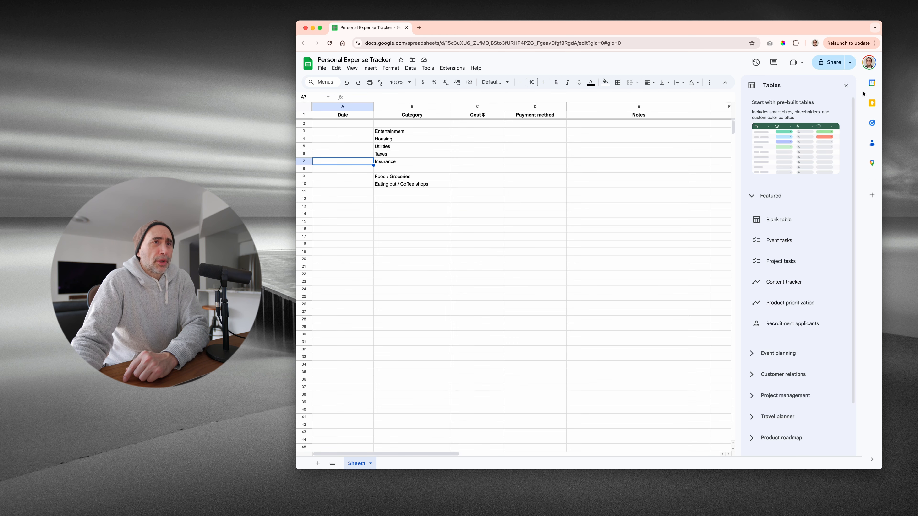
- Close the Tables sidebar to give the sheet more room
{"action": "left_click", "coordinate": [846, 85]}
{"action": "left_click", "coordinate": [495, 177]}
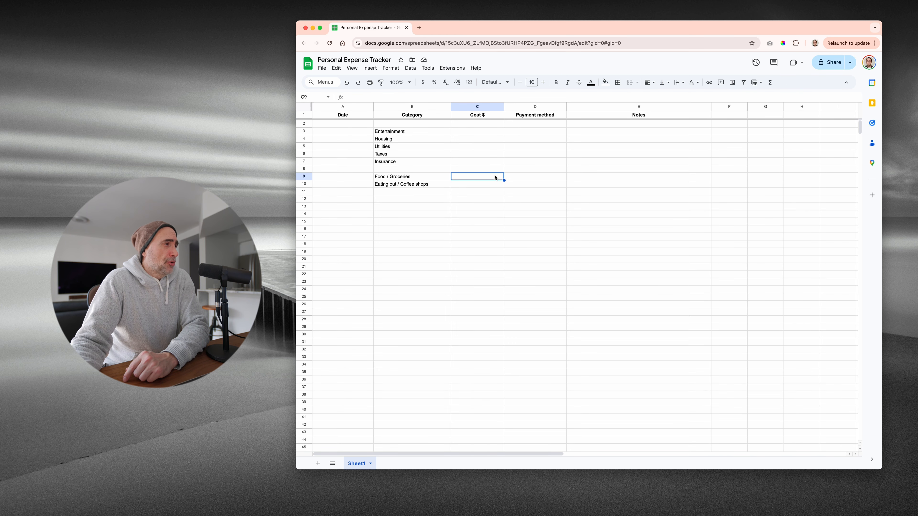
- Enter $2000 in cell A4, beside the Housing category
{"action": "left_click", "coordinate": [340, 139]}
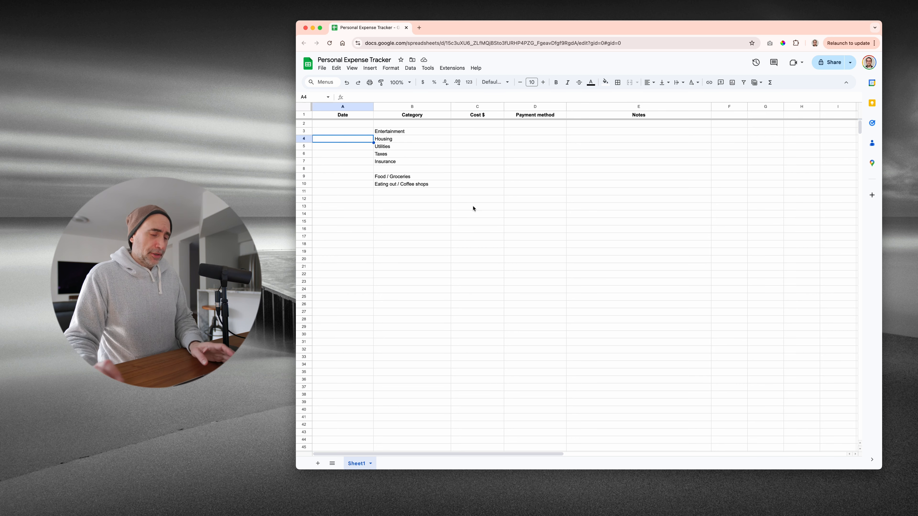
{"action": "type", "text": "$2000"}
{"action": "key", "text": "Tab"}
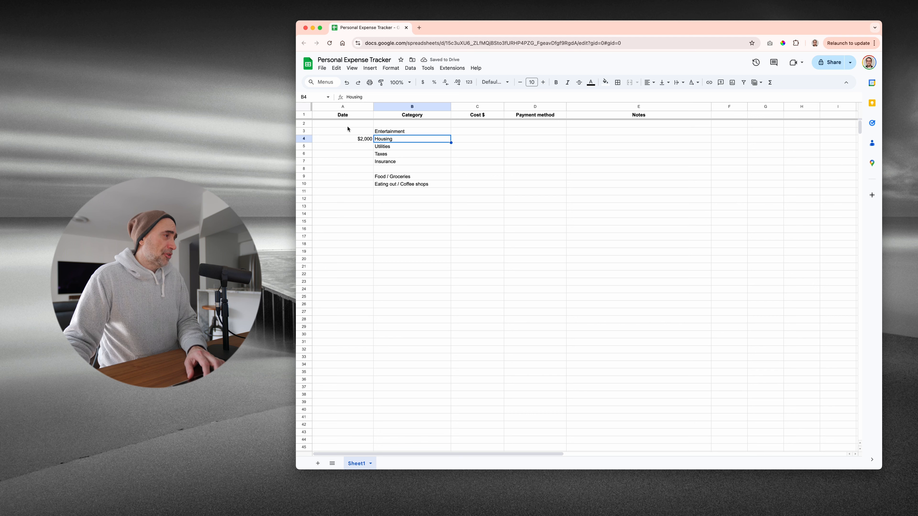
- Replace the amount in cell A4 beside Housing with the date Feb 1 2025
{"action": "left_click_drag", "start_coordinate": [348, 125], "coordinate": [333, 389]}
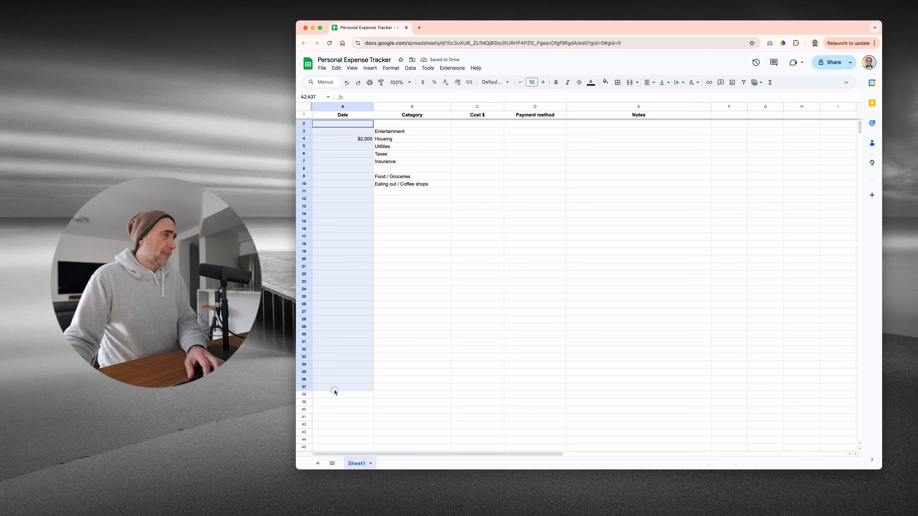
{"action": "left_click", "coordinate": [357, 141]}
{"action": "key", "text": "Delete"}
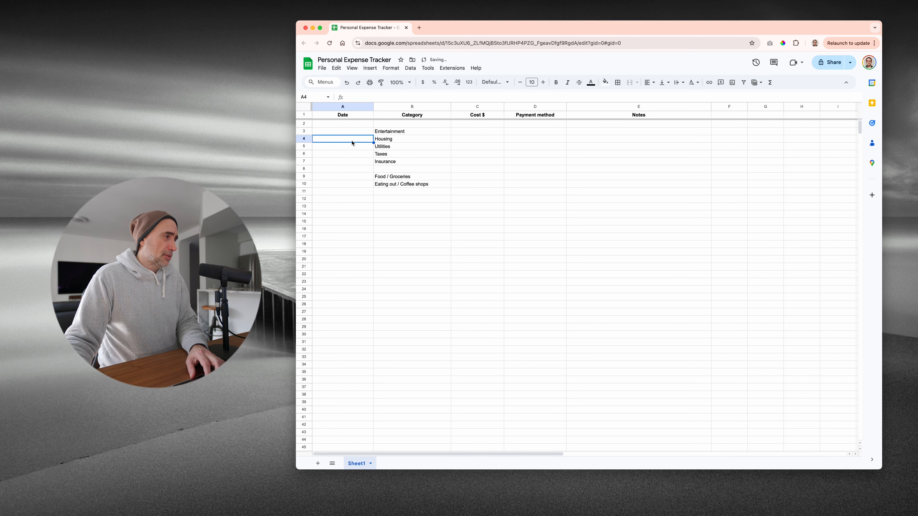
{"action": "type", "text": "Dec"}
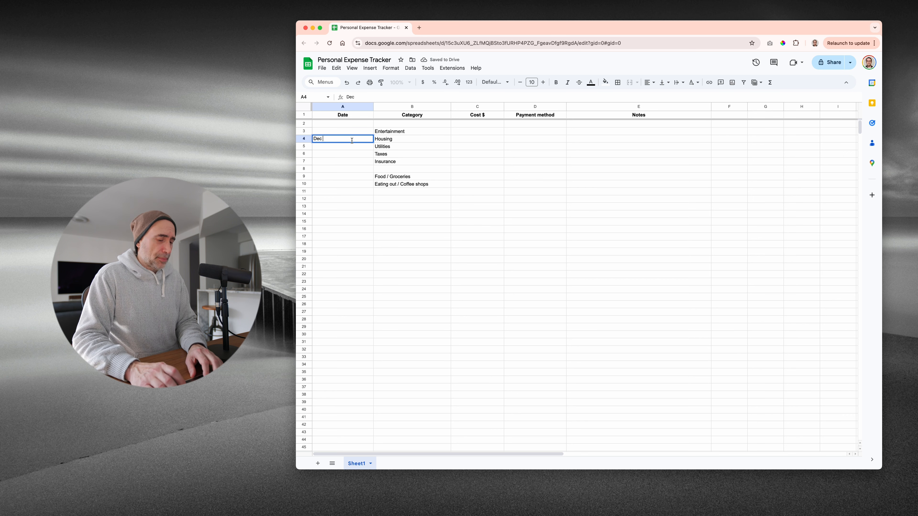
{"action": "key", "text": "BackSpace"}
{"action": "key", "text": "BackSpace"}
{"action": "key", "text": "BackSpace"}
{"action": "type", "text": "Feb"}
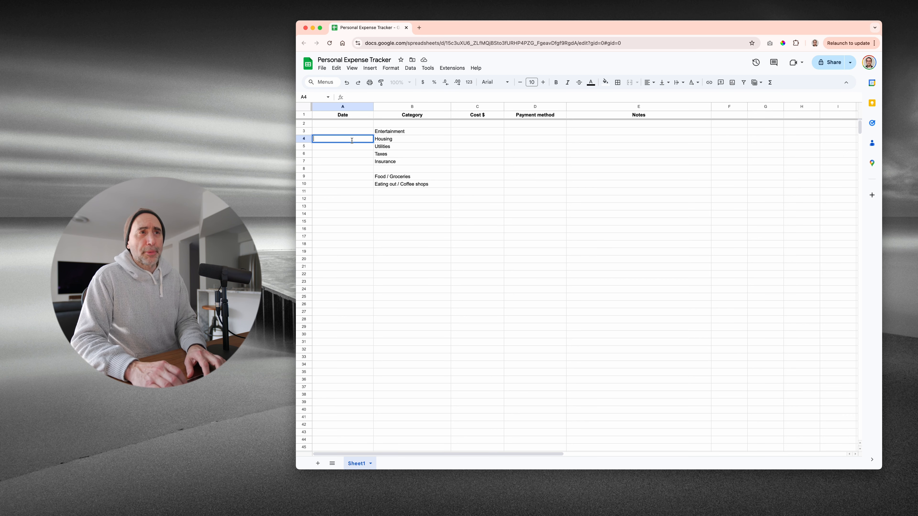
{"action": "type", "text": " 1 2025"}
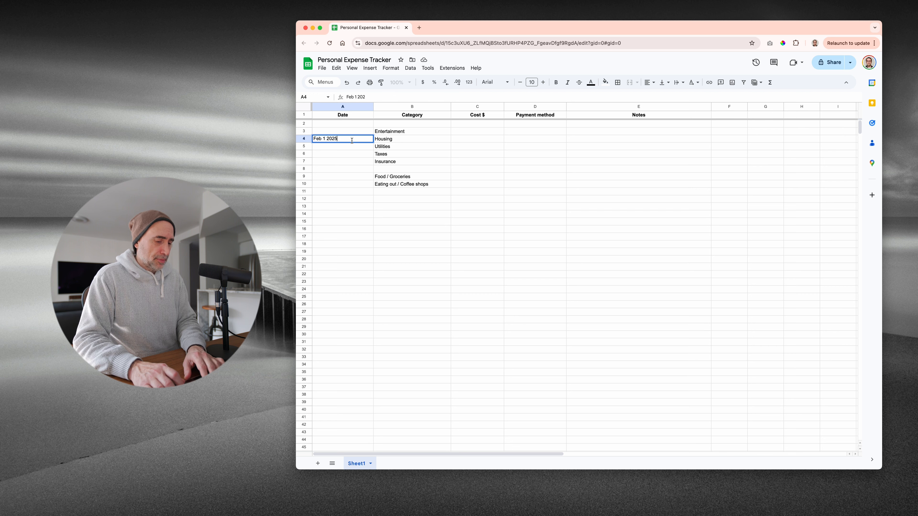
- Enter 2000 as the Housing cost in cell C4
{"action": "left_click", "coordinate": [466, 142]}
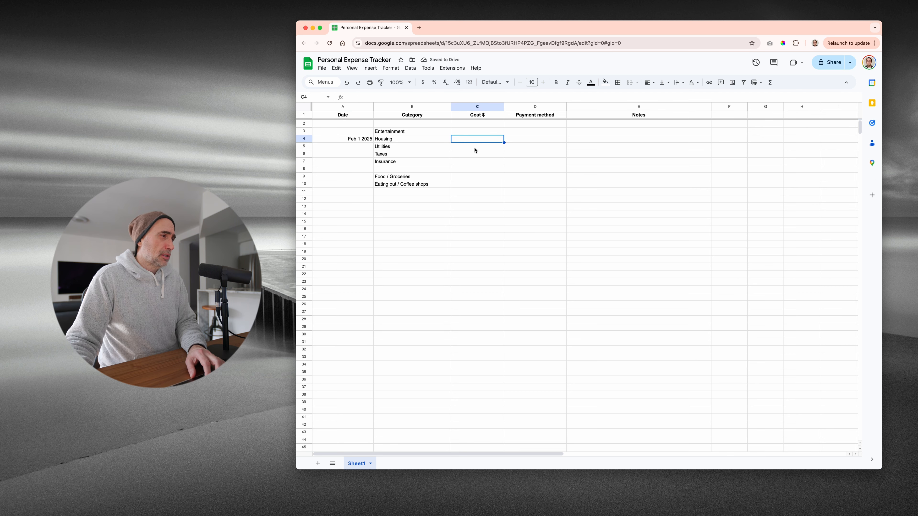
{"action": "type", "text": "200"}
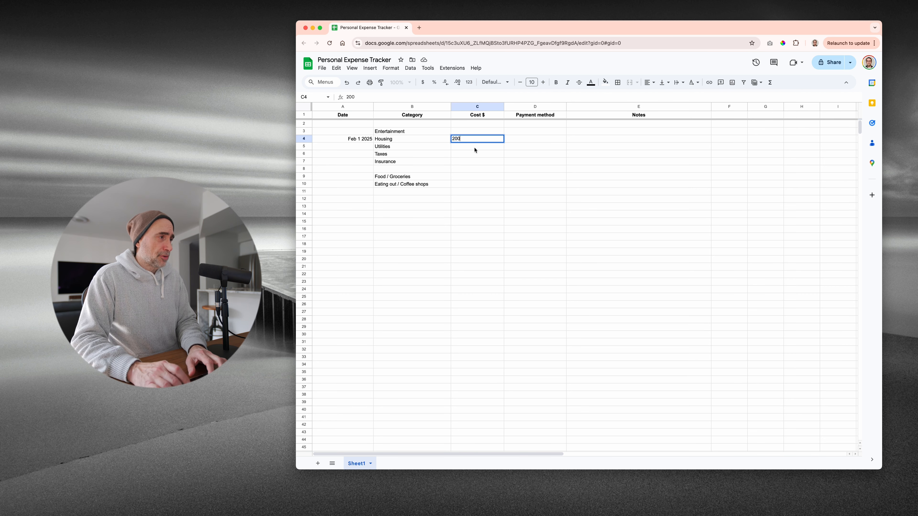
{"action": "type", "text": "0"}
{"action": "key", "text": "Return"}
- Format the Cost $ cells C2 to C45 as Currency with two decimals
{"action": "left_click_drag", "start_coordinate": [474, 139], "coordinate": [479, 440]}
{"action": "left_click_drag", "start_coordinate": [466, 124], "coordinate": [485, 449]}
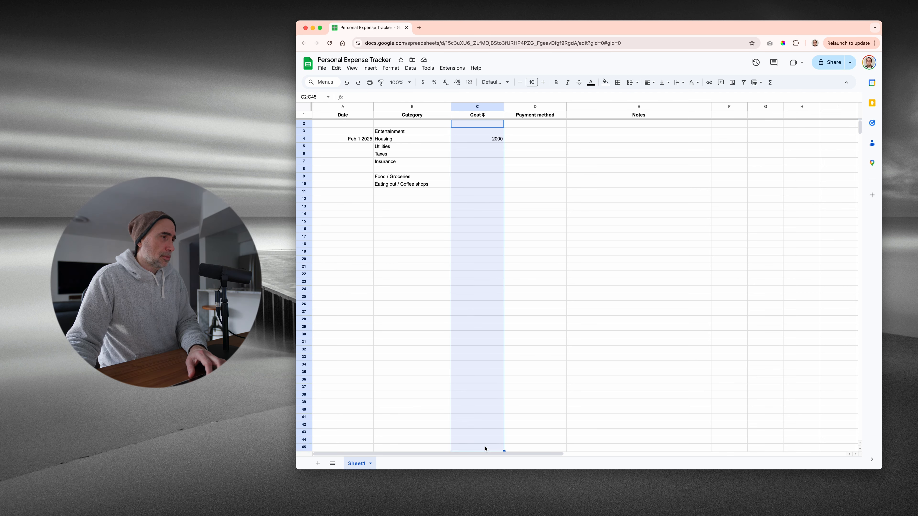
{"action": "left_click", "coordinate": [391, 68]}
{"action": "mouse_move", "coordinate": [452, 98]}
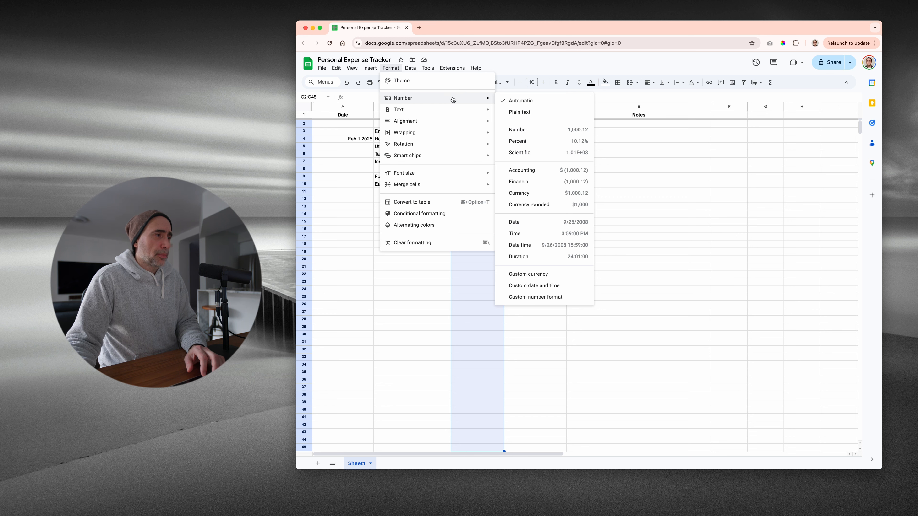
{"action": "left_click", "coordinate": [536, 195]}
{"action": "left_click", "coordinate": [533, 191]}
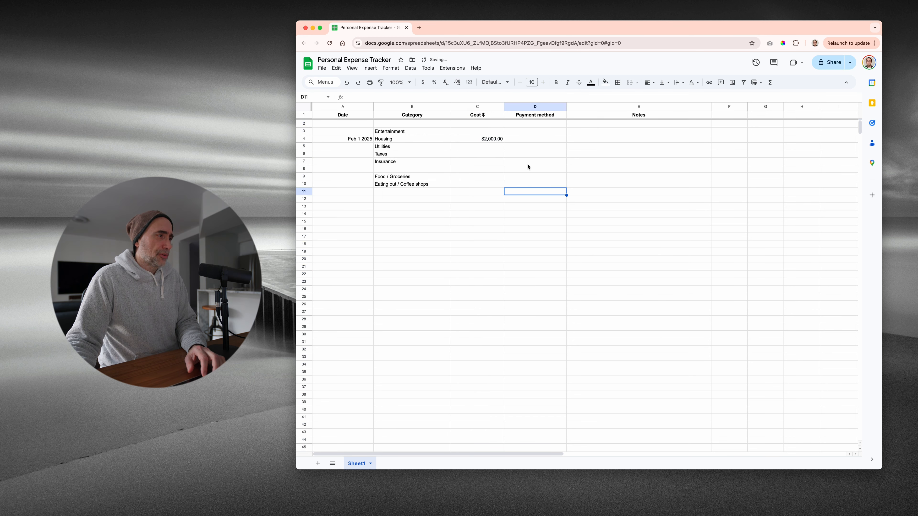
- Complete the Housing row with the payment method "Check" and the note "Rent"
{"action": "left_click", "coordinate": [533, 139]}
{"action": "type", "text": "Chec"}
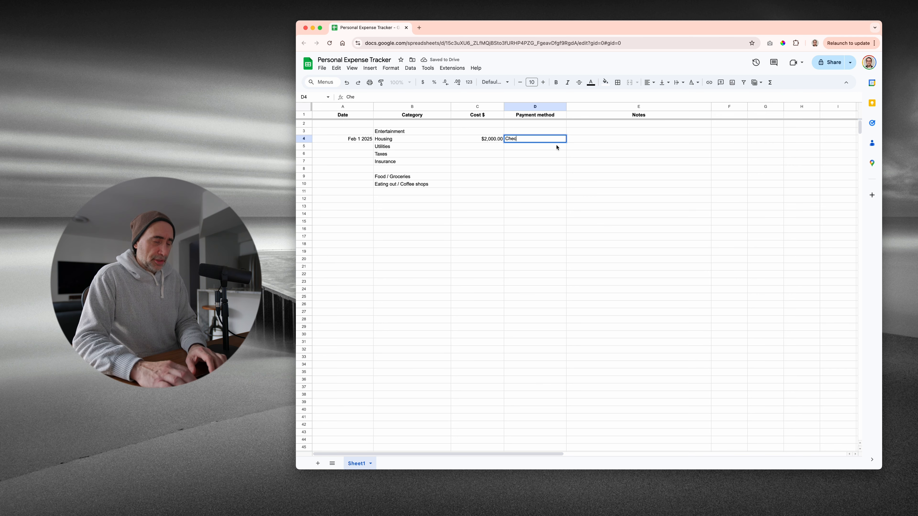
{"action": "type", "text": "k"}
{"action": "key", "text": "Tab"}
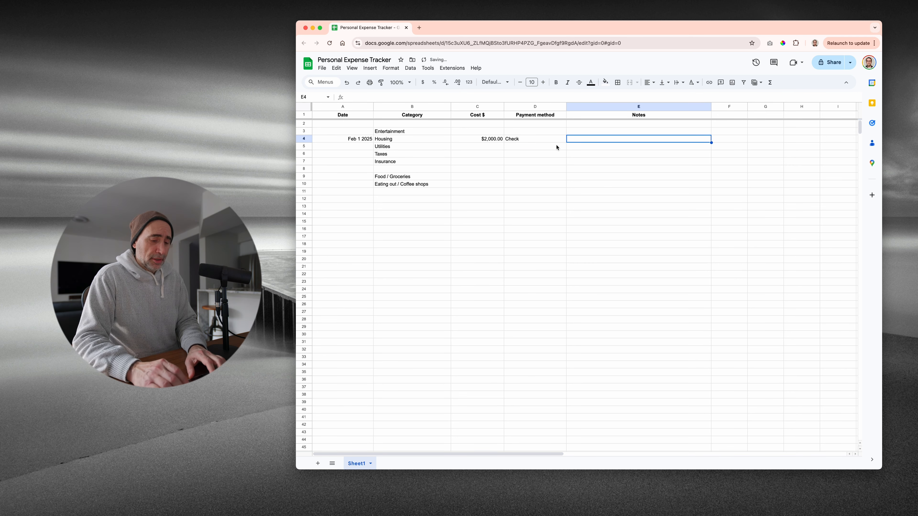
{"action": "type", "text": "Rent"}
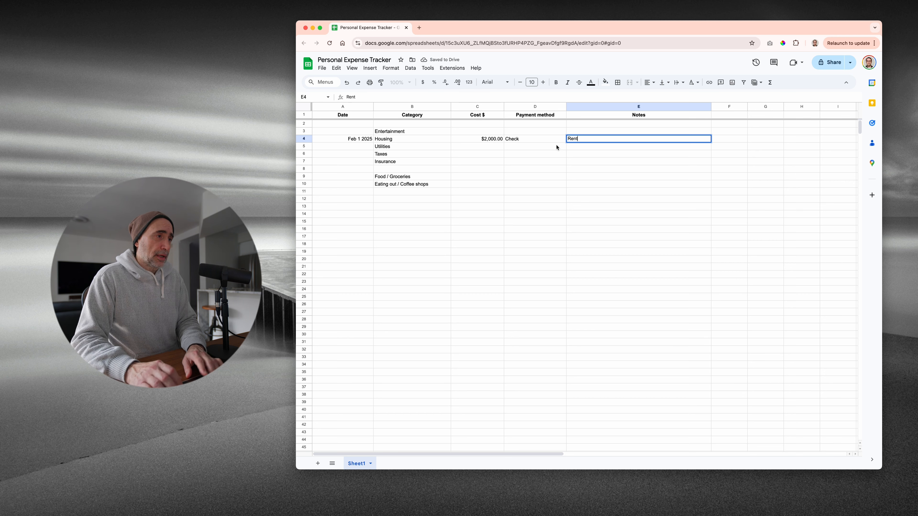
{"action": "left_click", "coordinate": [525, 192]}
- Center the Date column entries in cells A4 to A33 horizontally
{"action": "left_click", "coordinate": [340, 143]}
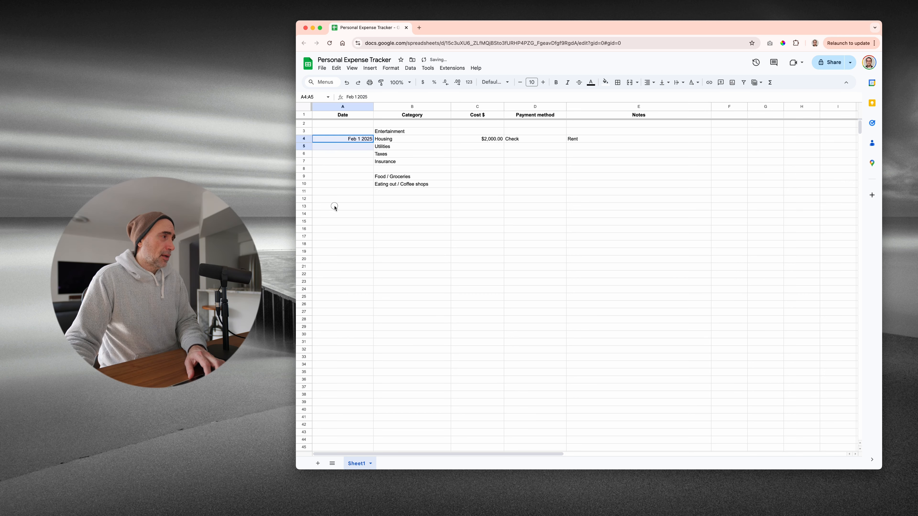
{"action": "left_click", "coordinate": [343, 357], "text": "shift"}
{"action": "left_click", "coordinate": [650, 82]}
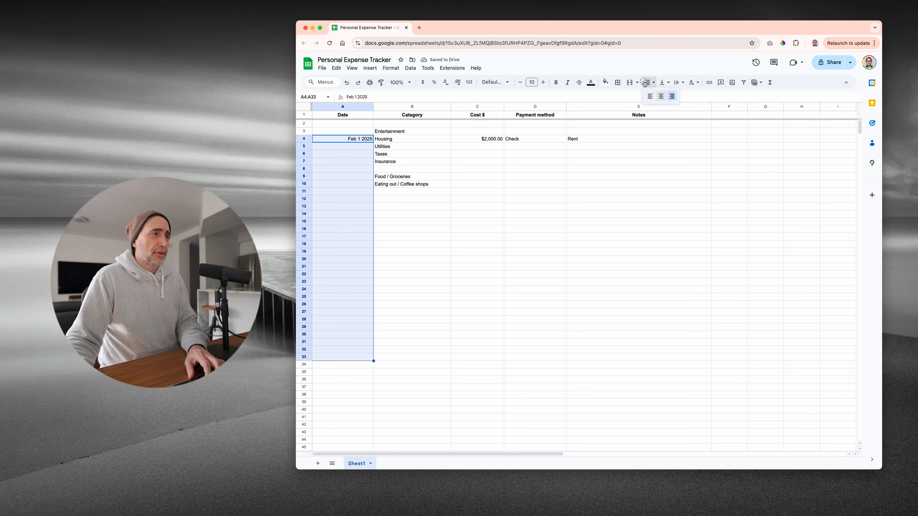
{"action": "left_click", "coordinate": [660, 100]}
- Center the Cost $ column entries in cells C3 to C38 horizontally
{"action": "left_click_drag", "start_coordinate": [477, 139], "coordinate": [502, 322]}
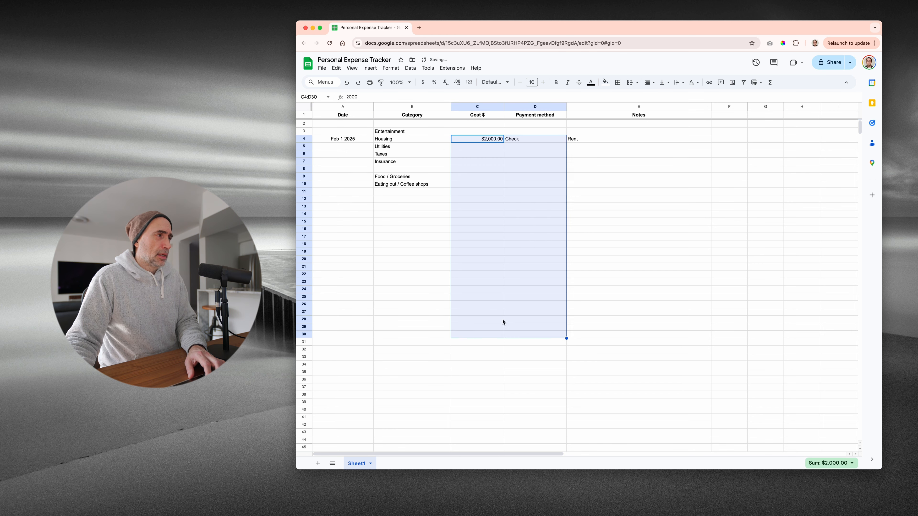
{"action": "left_click", "coordinate": [478, 192]}
{"action": "left_click_drag", "start_coordinate": [474, 134], "coordinate": [480, 394]}
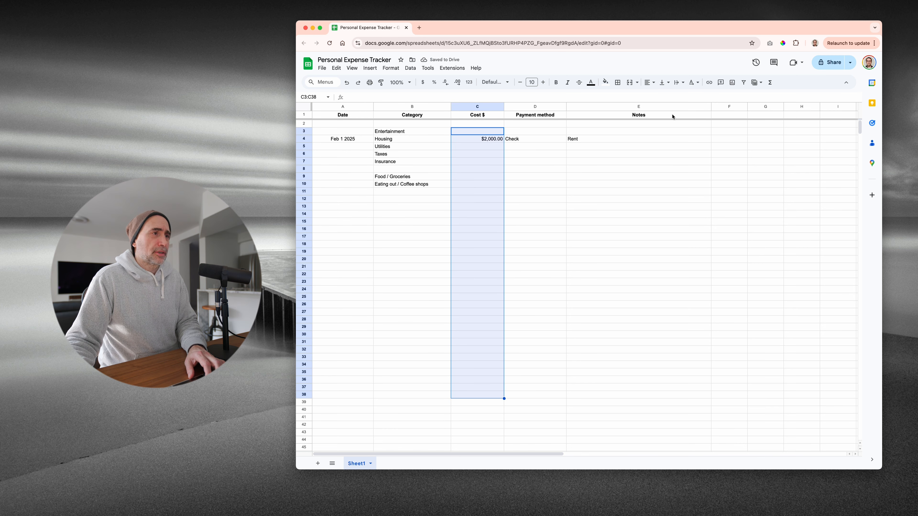
{"action": "left_click", "coordinate": [650, 82]}
{"action": "left_click", "coordinate": [662, 97]}
{"action": "left_click", "coordinate": [568, 239]}
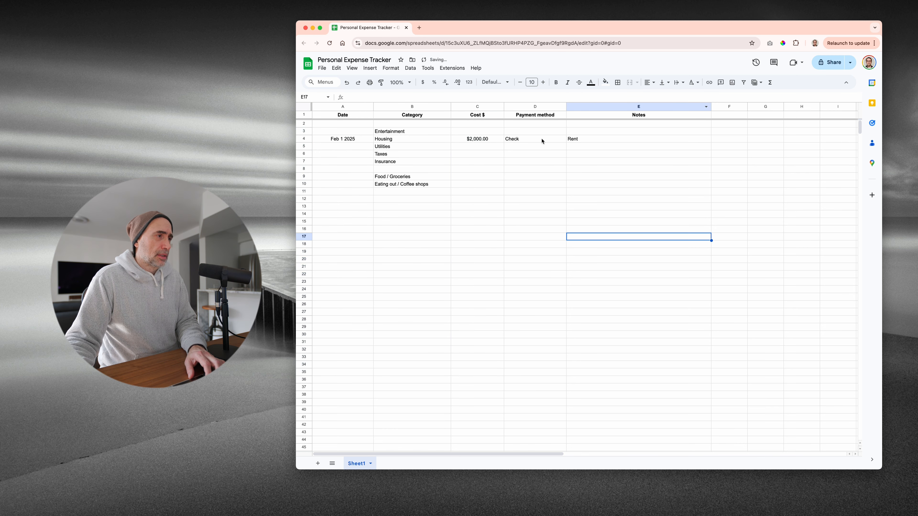
- Center the Payment method entries in cells D4 to D36 horizontally
{"action": "left_click_drag", "start_coordinate": [542, 141], "coordinate": [549, 381]}
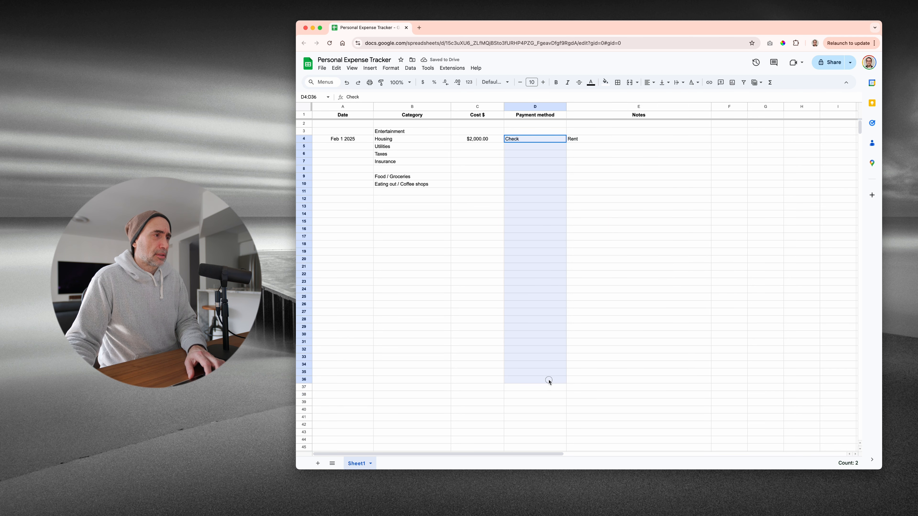
{"action": "key", "text": "super+shift+e"}
{"action": "left_click", "coordinate": [638, 151]}
- Enter the date Feb 1 2025 for the Utilities row in cell A5
{"action": "left_click", "coordinate": [357, 149]}
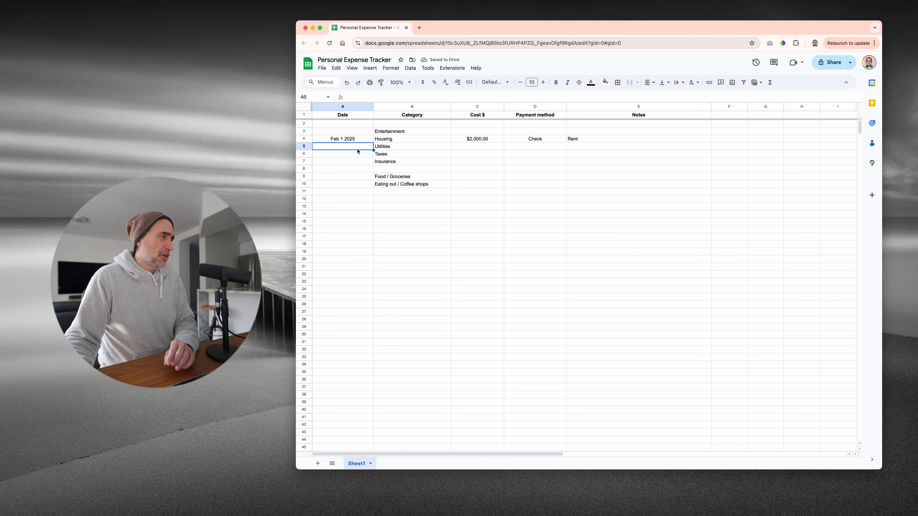
{"action": "type", "text": "Feb "}
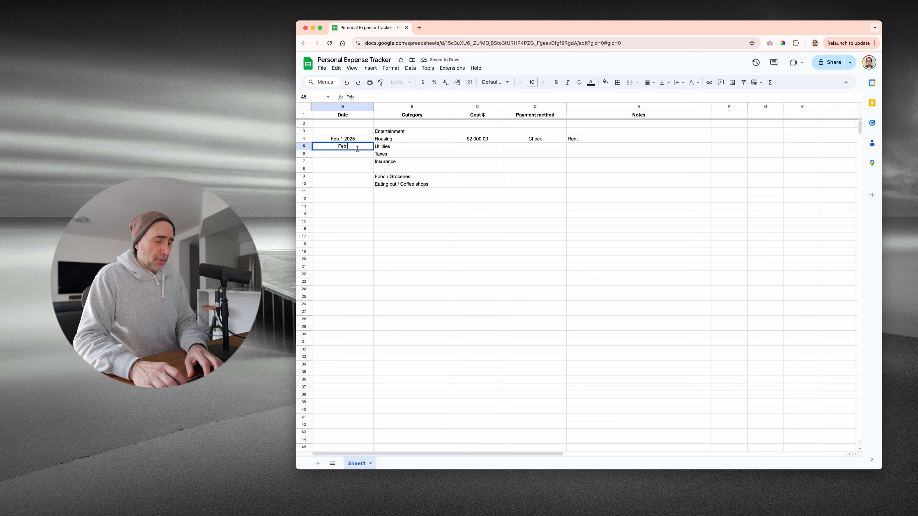
{"action": "type", "text": "1 2025"}
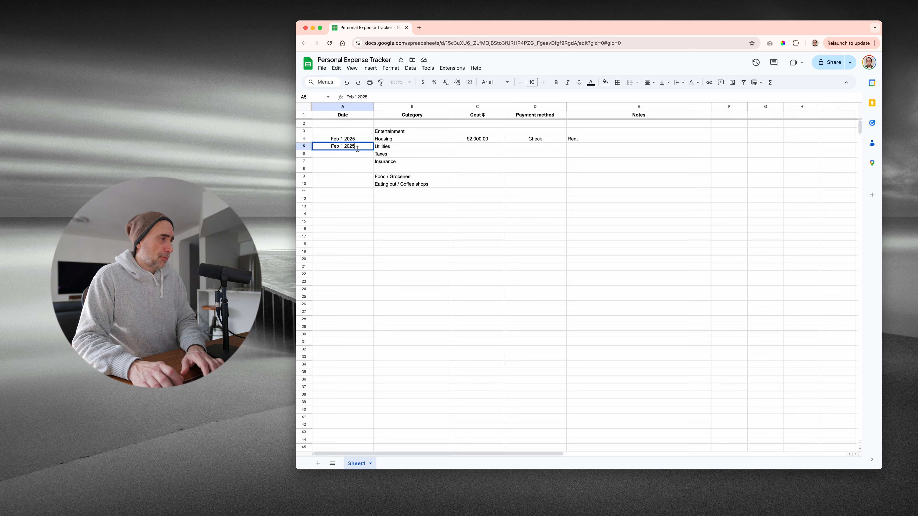
{"action": "left_click", "coordinate": [343, 183]}
- Apply the numeric Date format (month/day/year) to the Date column cells A3 to A41
{"action": "left_click", "coordinate": [352, 132]}
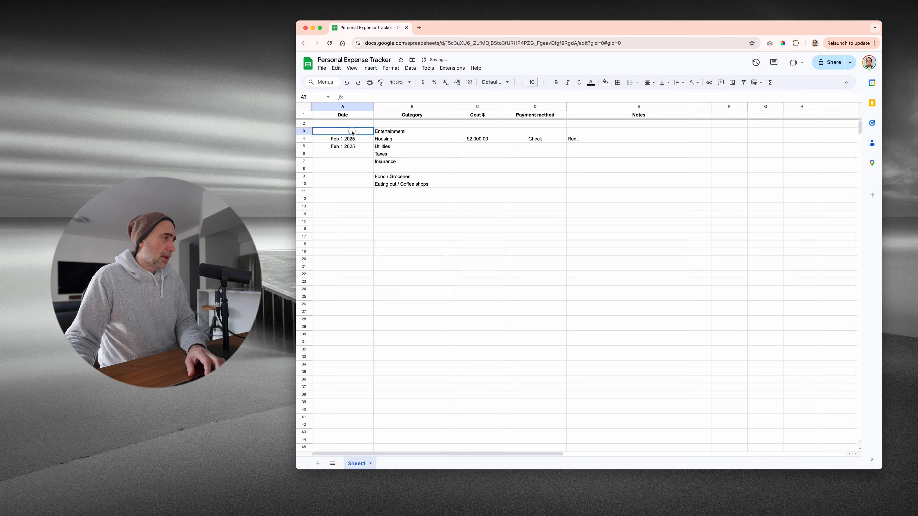
{"action": "left_click_drag", "start_coordinate": [352, 132], "coordinate": [348, 419]}
{"action": "left_click", "coordinate": [390, 68]}
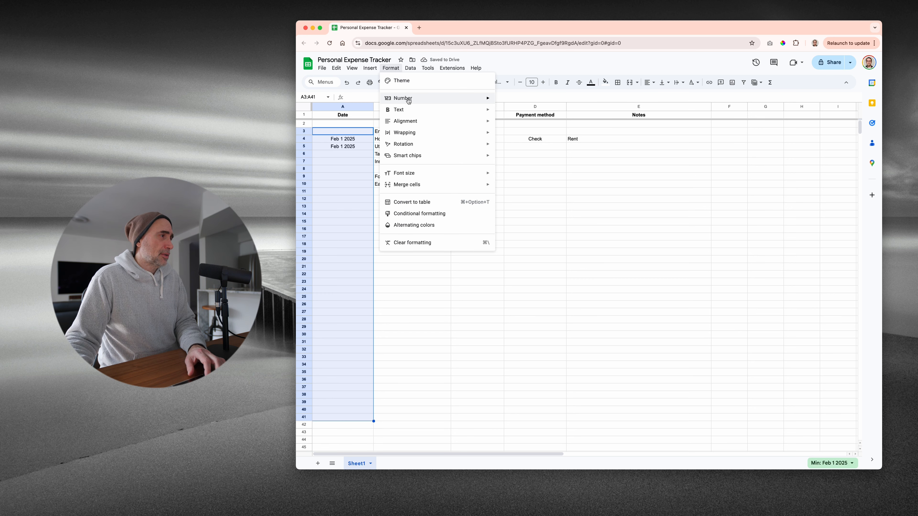
{"action": "mouse_move", "coordinate": [408, 101]}
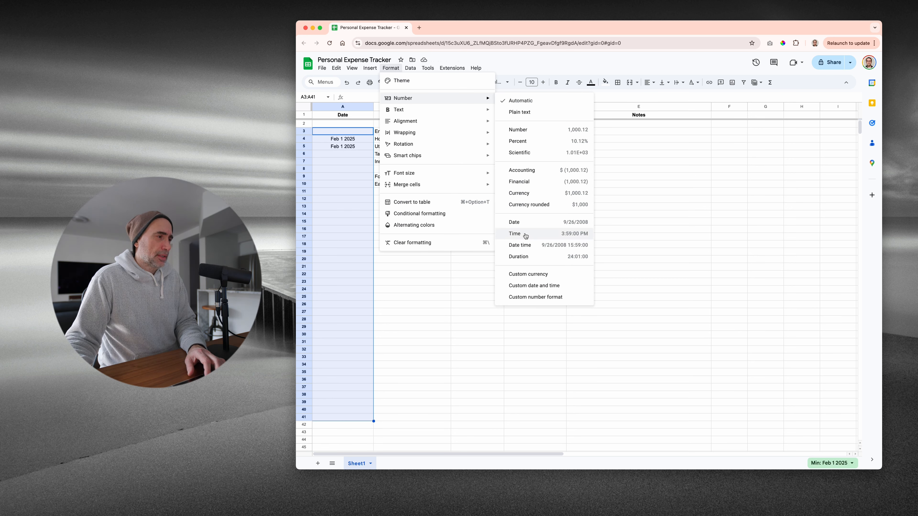
{"action": "left_click", "coordinate": [517, 222]}
{"action": "left_click", "coordinate": [521, 240]}
- Fill in the Utilities row with a cost of 75, payment method "Bank" and the note "Electricity"
{"action": "left_click", "coordinate": [463, 148]}
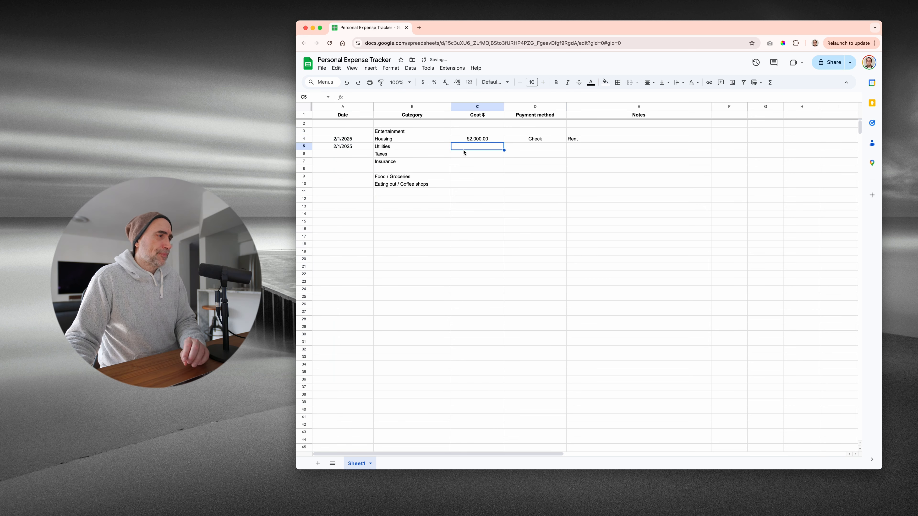
{"action": "type", "text": "75"}
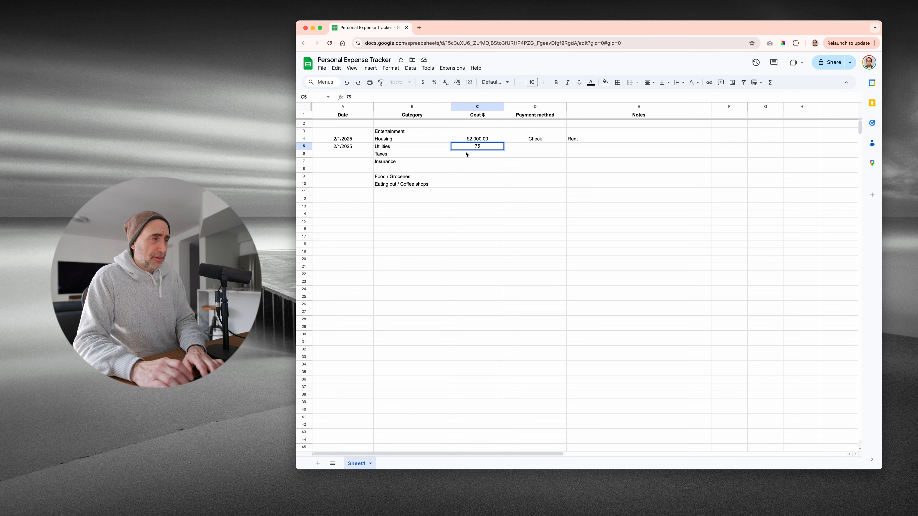
{"action": "key", "text": "Tab"}
{"action": "type", "text": "Bank"}
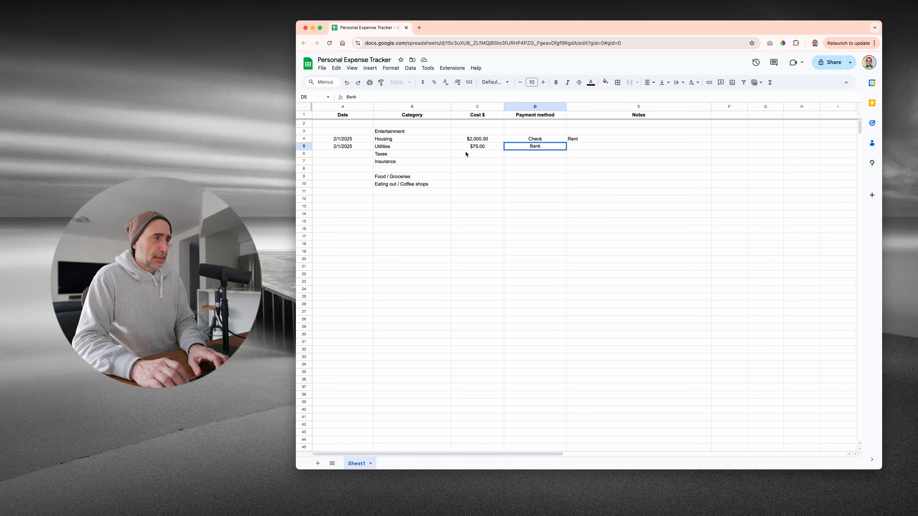
{"action": "key", "text": "Tab"}
{"action": "type", "text": "Elec"}
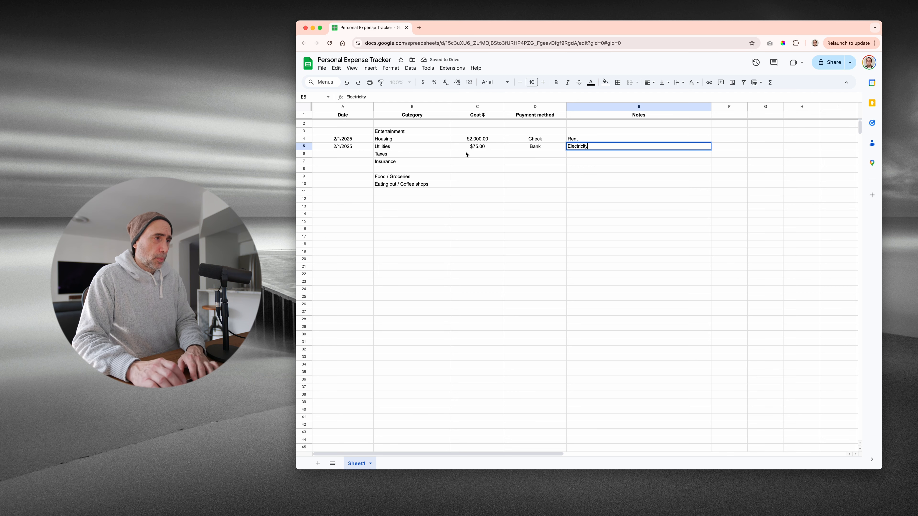
{"action": "type", "text": "tricity"}
{"action": "key", "text": "Return"}
- Copy the Utilities date from cell A5 into cell A6 for the Taxes row
{"action": "key", "text": "Left"}
{"action": "key", "text": "Left"}
{"action": "key", "text": "Left"}
{"action": "key", "text": "Left"}
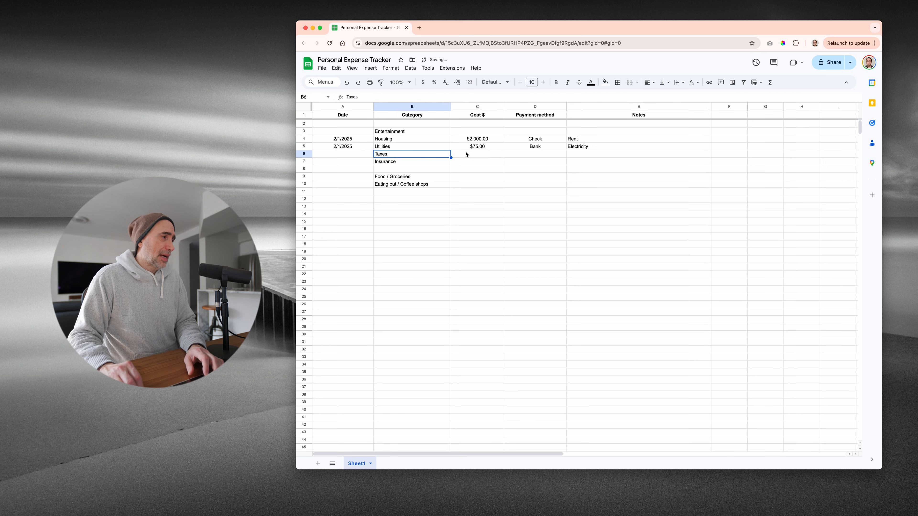
{"action": "key", "text": "Up"}
{"action": "key", "text": "super+c"}
{"action": "key", "text": "Down"}
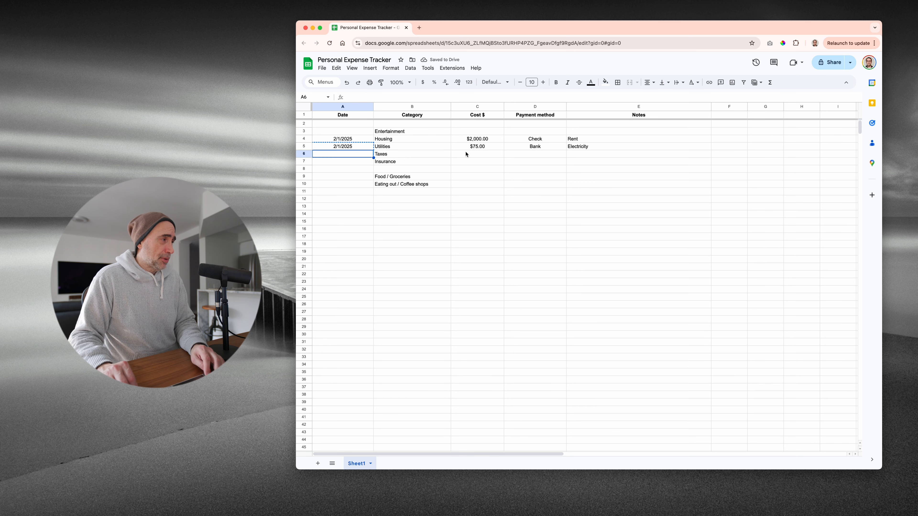
{"action": "key", "text": "super+v"}
{"action": "key", "text": "Right"}
{"action": "key", "text": "Right"}
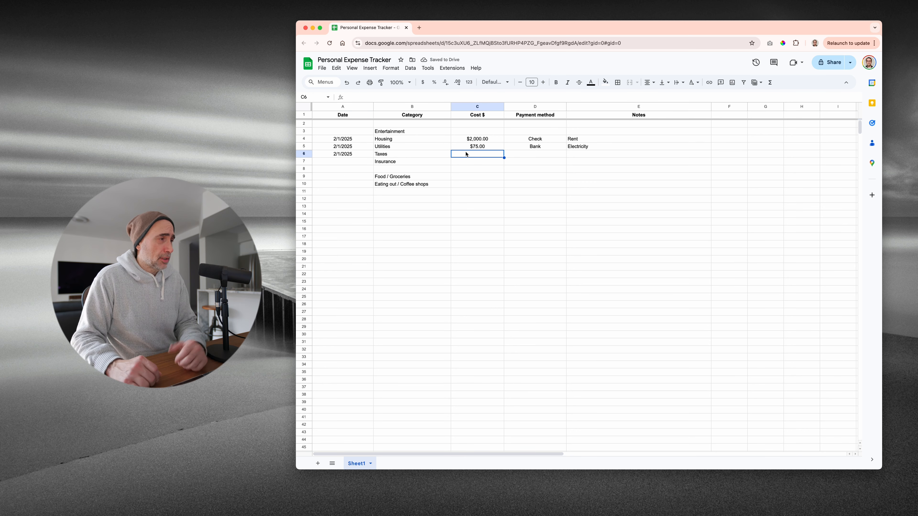
{"action": "key", "text": "Down"}
{"action": "key", "text": "Down"}
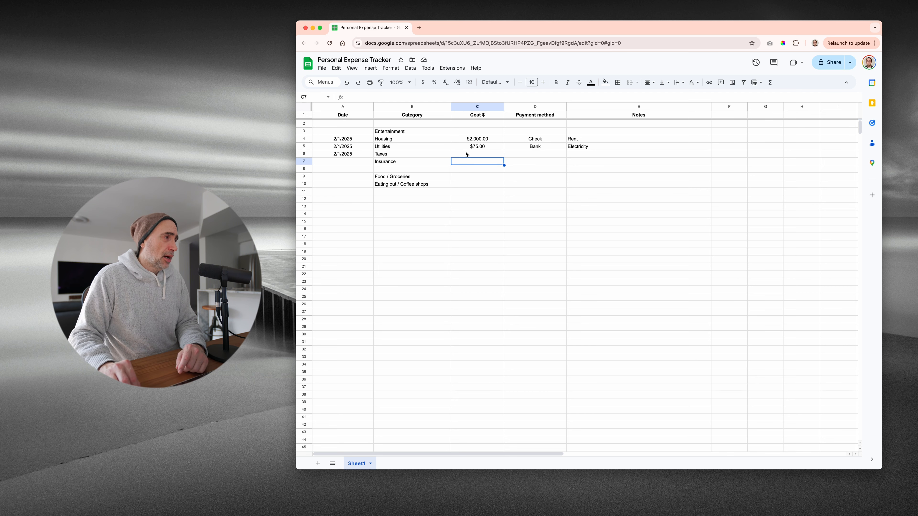
{"action": "key", "text": "Left"}
{"action": "key", "text": "Left"}
{"action": "key", "text": "Down"}
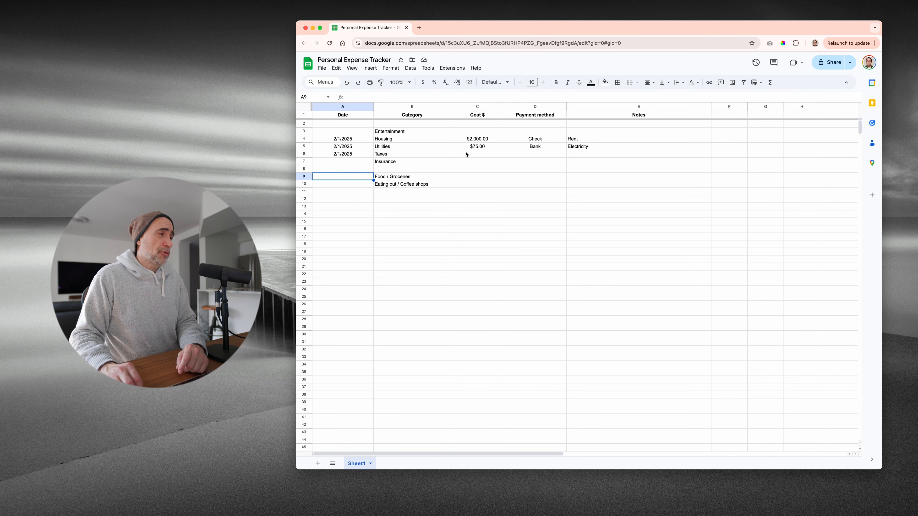
{"action": "key", "text": "Down"}
{"action": "key", "text": "Down"}
{"action": "key", "text": "Right"}
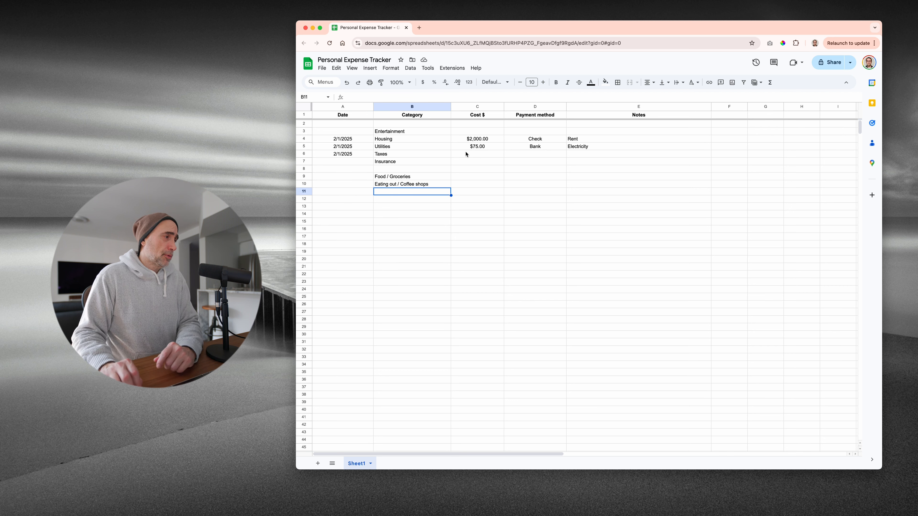
- Add the categories "Car / Auto" in cell B11 and "Phone / Enternet" in cell B12
{"action": "type", "text": "C"}
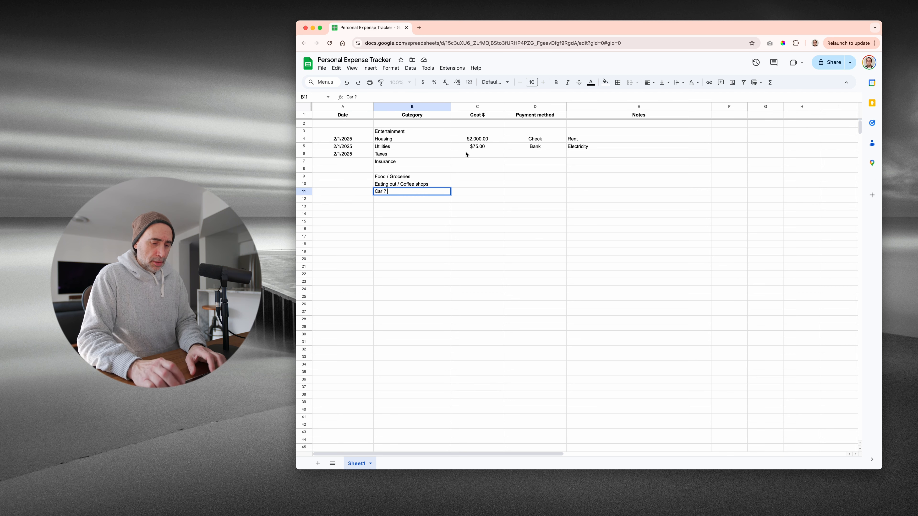
{"action": "type", "text": "ar ?"}
{"action": "key", "text": "BackSpace"}
{"action": "type", "text": "/ Auto"}
{"action": "key", "text": "Return"}
{"action": "type", "text": "Phone / Enternet"}
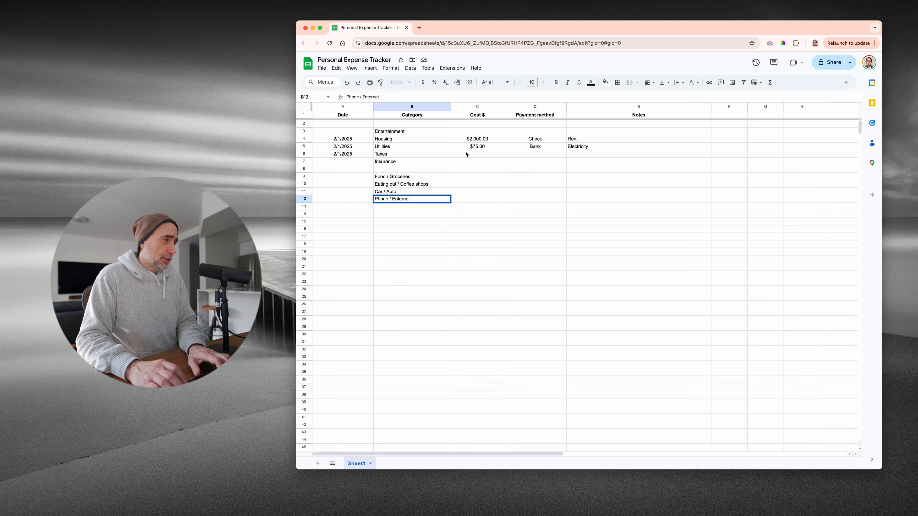
{"action": "key", "text": "Tab"}
{"action": "key", "text": "Left"}
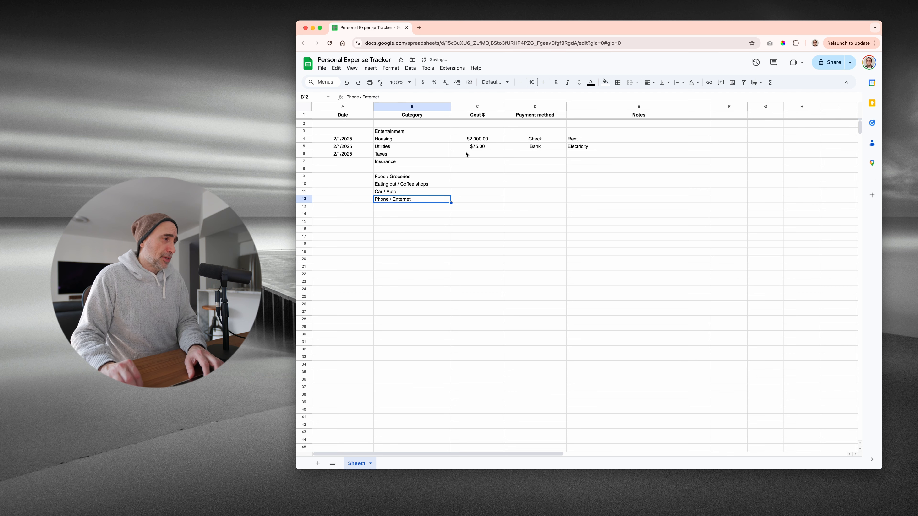
- Copy the Taxes date from cell A6 into cell A12 for the phone row
{"action": "key", "text": "Right"}
{"action": "key", "text": "Left"}
{"action": "key", "text": "Left"}
{"action": "key", "text": "Up"}
{"action": "key", "text": "Up"}
{"action": "key", "text": "Up"}
{"action": "key", "text": "Up"}
{"action": "key", "text": "Up"}
{"action": "key", "text": "Up"}
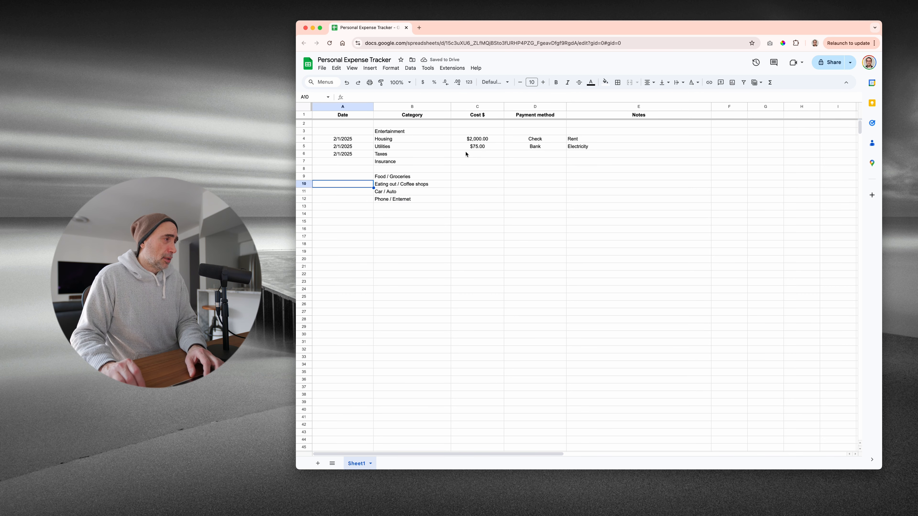
{"action": "key", "text": "Down"}
{"action": "key", "text": "Down"}
{"action": "key", "text": "Down"}
{"action": "key", "text": "Down"}
{"action": "key", "text": "Down"}
{"action": "key", "text": "Down"}
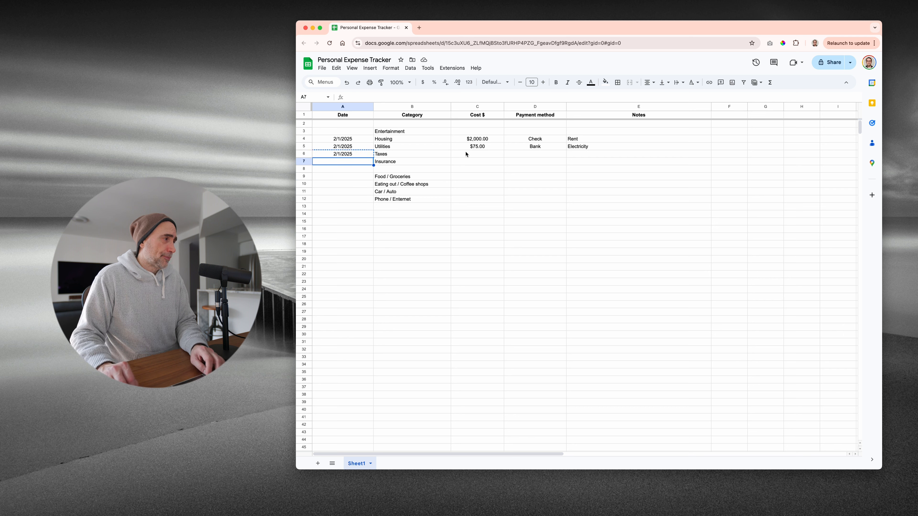
{"action": "key", "text": "super+v"}
- Enter a cost of 100 for the phone row and add the category "Misc" in cell B13
{"action": "key", "text": "Right"}
{"action": "key", "text": "Right"}
{"action": "type", "text": "100"}
{"action": "key", "text": "Return"}
{"action": "key", "text": "Left"}
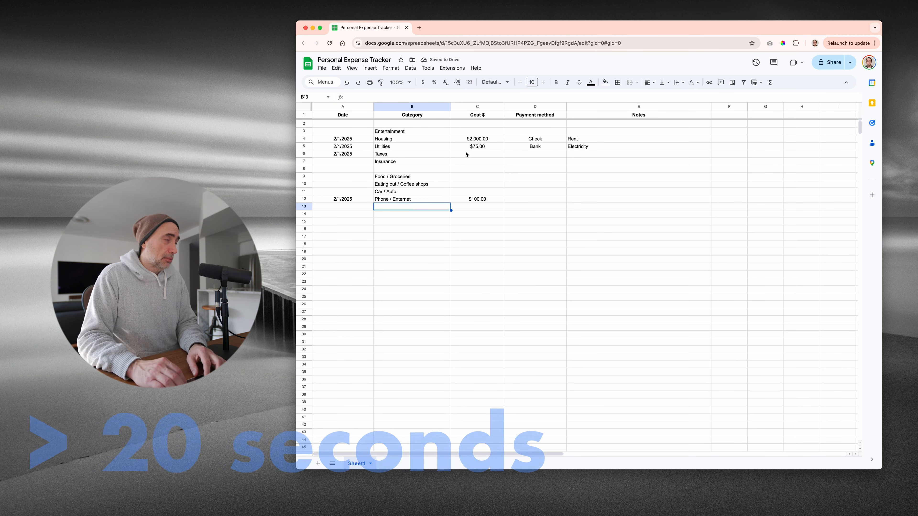
{"action": "type", "text": "Misc"}
- Enter the note "Cell Phone" for the phone row in cell E12
{"action": "key", "text": "Up"}
{"action": "key", "text": "Right"}
{"action": "key", "text": "Right"}
{"action": "key", "text": "Right"}
{"action": "type", "text": "Cell Phone Bill"}
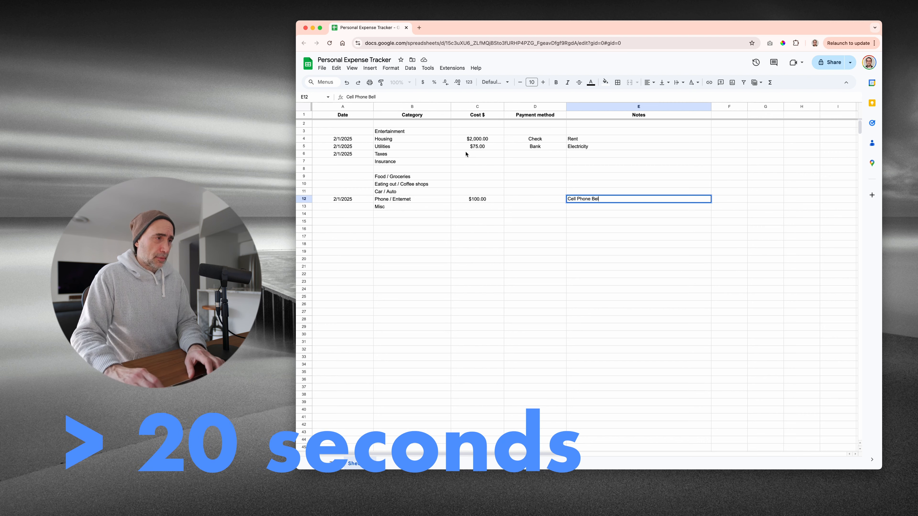
{"action": "key", "text": "BackSpace"}
{"action": "key", "text": "BackSpace"}
{"action": "key", "text": "BackSpace"}
{"action": "key", "text": "BackSpace"}
{"action": "key", "text": "BackSpace"}
{"action": "key", "text": "Return"}
- Fill in the Misc row with the note "iCloud Drive" and a cost of 10
{"action": "type", "text": "iCloud Drive"}
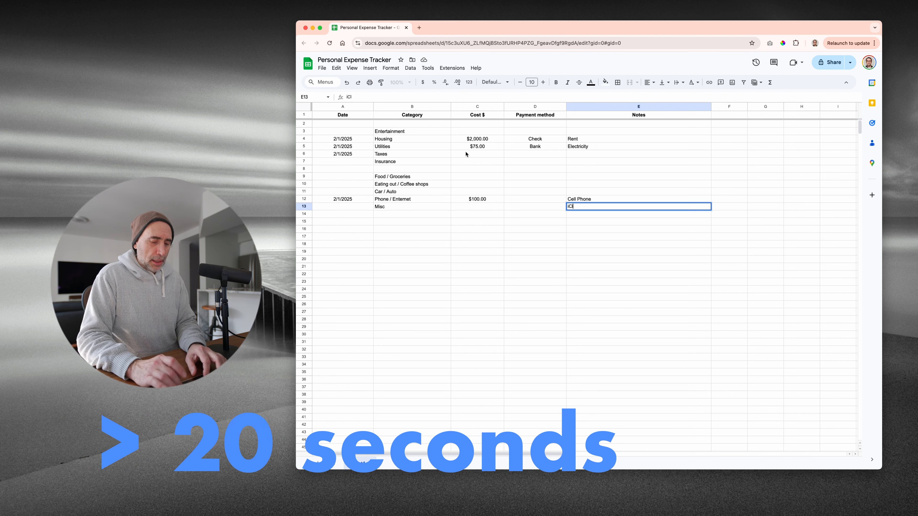
{"action": "key", "text": "Left"}
{"action": "key", "text": "Left"}
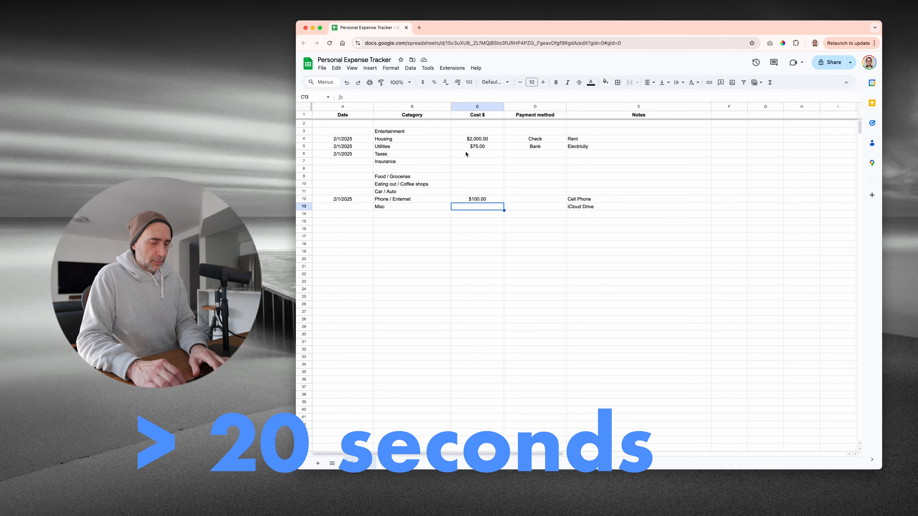
{"action": "type", "text": "10"}
{"action": "key", "text": "Left"}
- Fill in the Car / Auto row with the date 2/5/2025, a cost of 75 and the note "Oil change on Audi"
{"action": "key", "text": "Up"}
{"action": "key", "text": "Left"}
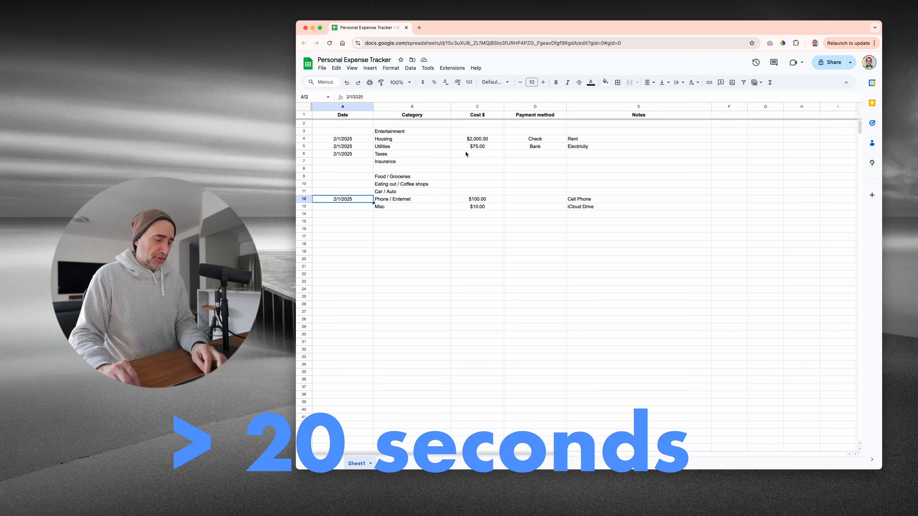
{"action": "key", "text": "Up"}
{"action": "type", "text": "2/5/2025"}
{"action": "key", "text": "Tab"}
{"action": "key", "text": "Tab"}
{"action": "type", "text": "75"}
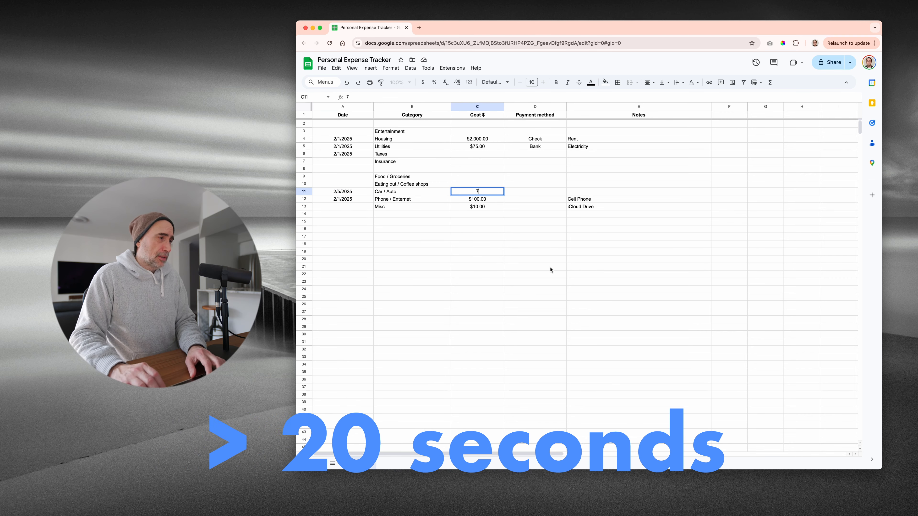
{"action": "key", "text": "Return"}
{"action": "key", "text": "Up"}
{"action": "key", "text": "Right"}
{"action": "key", "text": "Right"}
{"action": "type", "text": "Oil change on Audi"}
{"action": "key", "text": "Left"}
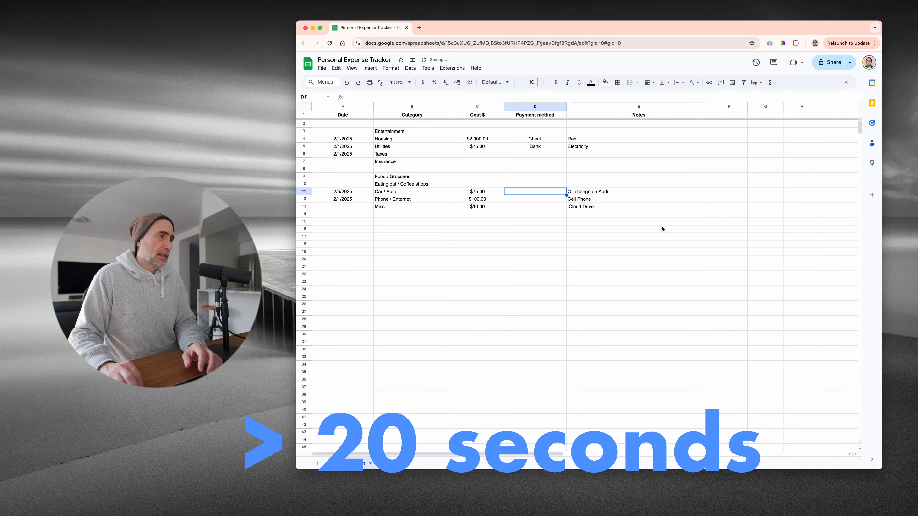
- Enter the payment methods "CC" for the Car / Auto row and "Bank" for the phone row
{"action": "key", "text": "Left"}
{"action": "key", "text": "Right"}
{"action": "type", "text": "CC"}
{"action": "key", "text": "Return"}
{"action": "type", "text": "C"}
{"action": "key", "text": "BackSpace"}
{"action": "type", "text": "Bank"}
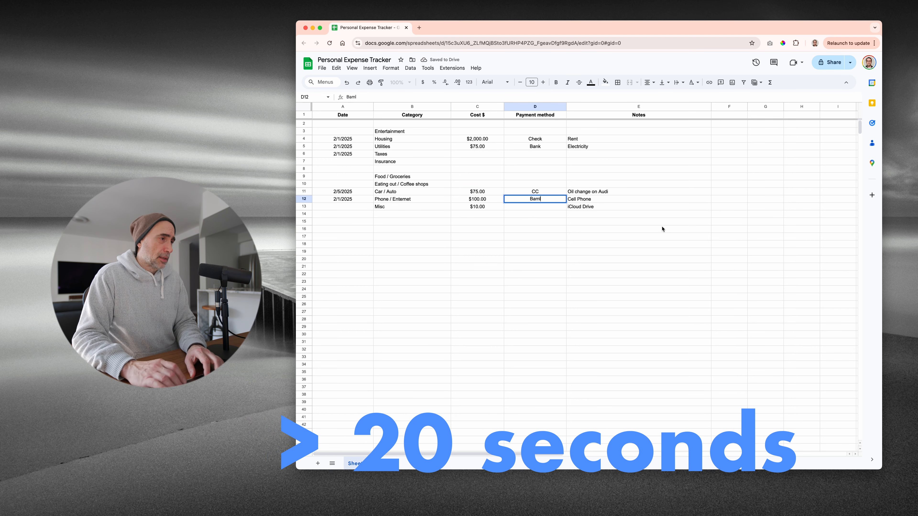
- Copy the date from cell A12 into cell A9 for the Food / Groceries row
{"action": "key", "text": "Up"}
{"action": "key", "text": "Up"}
{"action": "key", "text": "Up"}
{"action": "key", "text": "Left"}
{"action": "key", "text": "Left"}
{"action": "key", "text": "Left"}
{"action": "key", "text": "Down"}
{"action": "key", "text": "Down"}
{"action": "key", "text": "Down"}
{"action": "key", "text": "super+c"}
{"action": "key", "text": "Up"}
{"action": "key", "text": "Up"}
{"action": "key", "text": "Up"}
{"action": "key", "text": "super+v"}
- Fill in the Food / Groceries row with a cost of 500, payment method "CC" and the note "Steaks, chicken ..."
{"action": "key", "text": "Right"}
{"action": "key", "text": "Right"}
{"action": "type", "text": "500"}
{"action": "key", "text": "Tab"}
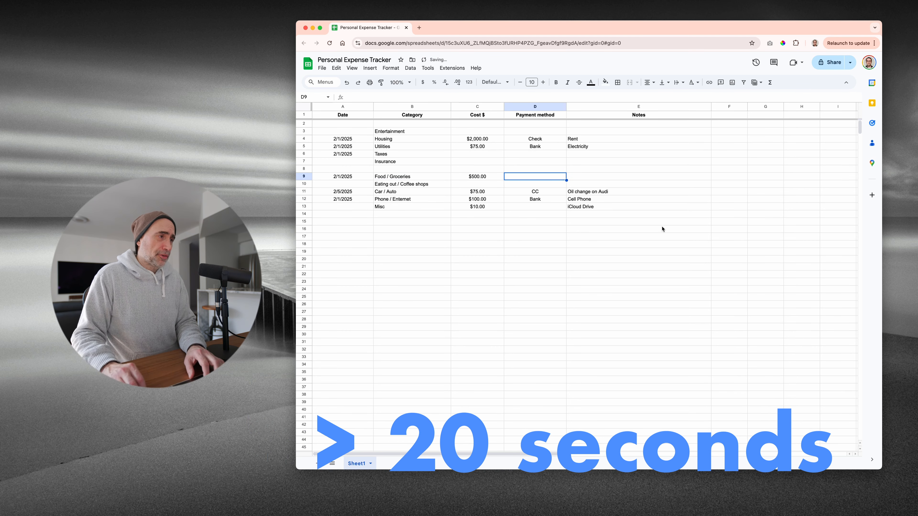
{"action": "type", "text": "CC"}
{"action": "key", "text": "Tab"}
{"action": "type", "text": "Steaks, chicken ..."}
- Copy the whole Car / Auto entry from row 11 into row 14
{"action": "key", "text": "Down"}
{"action": "key", "text": "Down"}
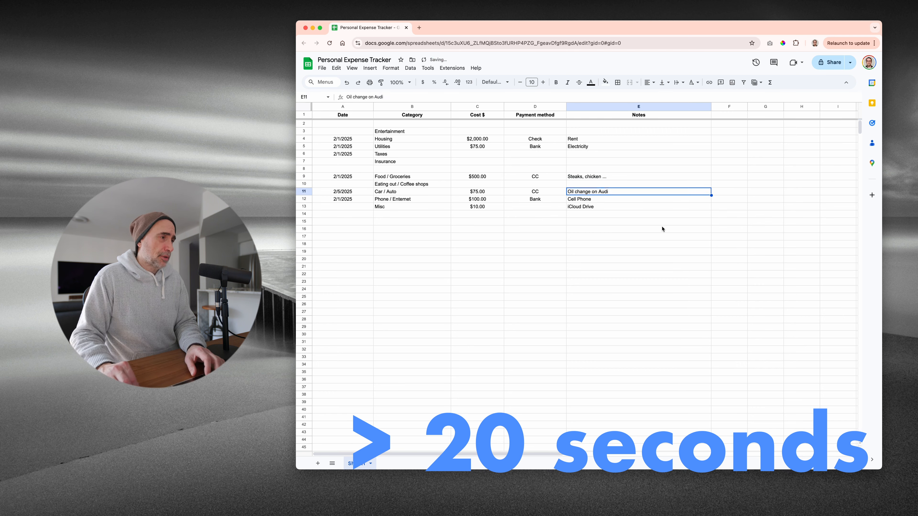
{"action": "key", "text": "Left"}
{"action": "key", "text": "Down"}
{"action": "key", "text": "Down"}
{"action": "left_click", "coordinate": [304, 192]}
{"action": "key", "text": "super+c"}
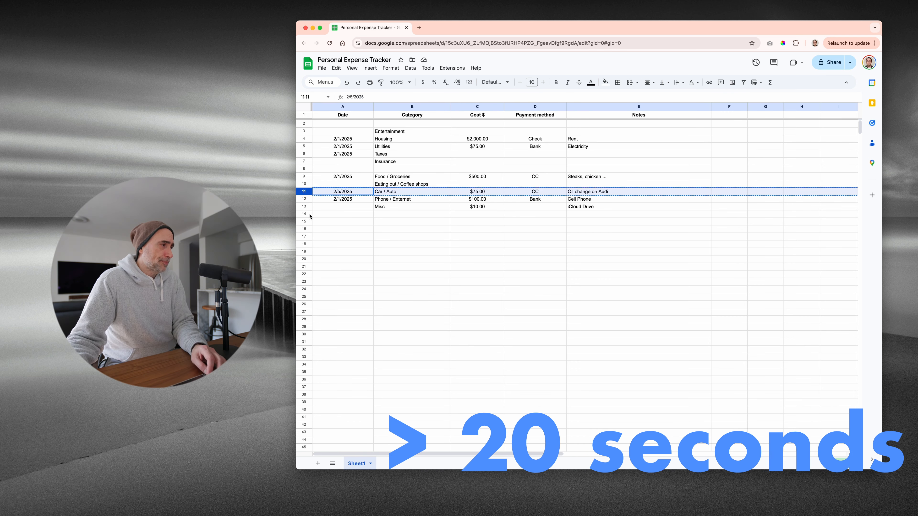
{"action": "left_click", "coordinate": [308, 214]}
{"action": "key", "text": "super+v"}
- Change the row 14 entry to the date 2/7/2025, a cost of 345 and the note "Muffler fixed"
{"action": "type", "text": "2/7/2025"}
{"action": "left_click", "coordinate": [479, 214]}
{"action": "type", "text": "345"}
{"action": "key", "text": "Tab"}
{"action": "key", "text": "Tab"}
{"action": "type", "text": "M"}
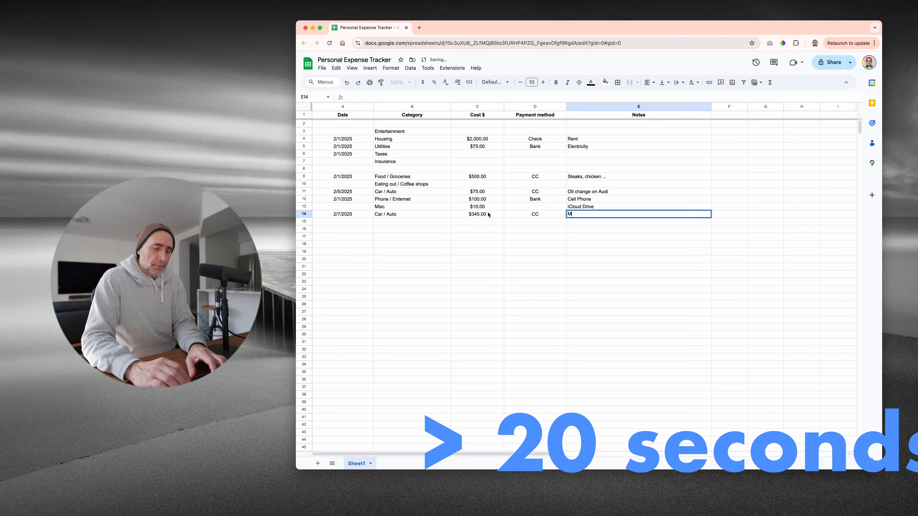
{"action": "key", "text": "BackSpace"}
{"action": "key", "text": "BackSpace"}
{"action": "type", "text": "xed"}
{"action": "key", "text": "Return"}
- Paste the copied Car / Auto oil change entry into row 15
{"action": "key", "text": "Left"}
{"action": "key", "text": "Left"}
{"action": "key", "text": "Left"}
{"action": "key", "text": "Left"}
{"action": "key", "text": "super+v"}
- Change the row 15 entry to a cost of 50 and the note "Car wash"
{"action": "key", "text": "Right"}
{"action": "key", "text": "Right"}
{"action": "type", "text": "50"}
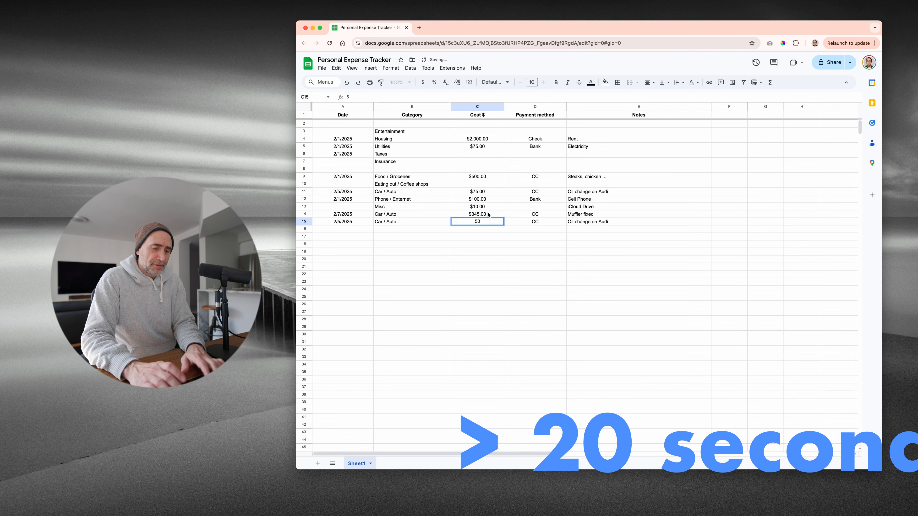
{"action": "key", "text": "Right"}
{"action": "key", "text": "Right"}
{"action": "type", "text": "Car wash"}
{"action": "key", "text": "Return"}
- Copy the Food / Groceries date from cell A9 into cell A10 for the Eating out / Coffee shops row
{"action": "left_click", "coordinate": [303, 183]}
{"action": "key", "text": "super+c"}
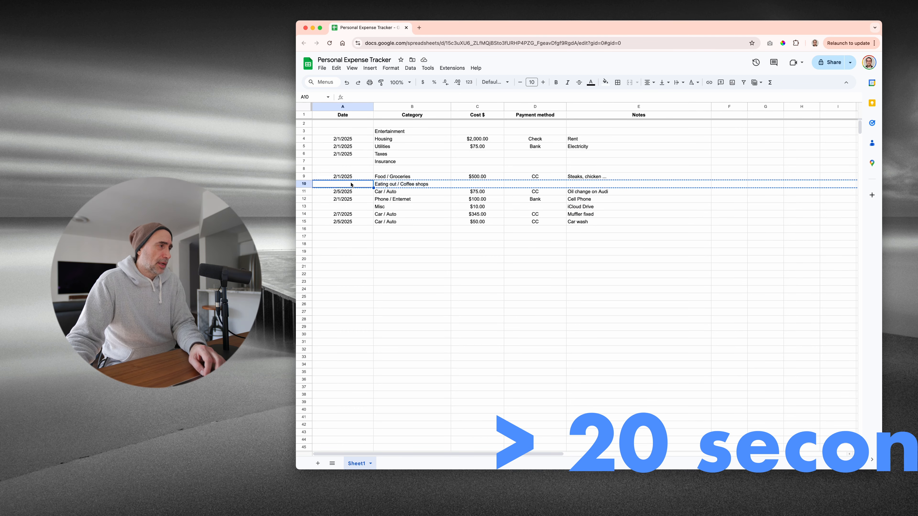
{"action": "left_click", "coordinate": [357, 178]}
{"action": "key", "text": "super+c"}
{"action": "key", "text": "Down"}
{"action": "key", "text": "super+v"}
- Fill in the Eating out / Coffee shops row with a cost of 7, payment method "CC" and the note "Starbucks"
{"action": "left_click", "coordinate": [426, 178]}
{"action": "left_click", "coordinate": [464, 184]}
{"action": "type", "text": "7"}
{"action": "left_click", "coordinate": [516, 187]}
{"action": "type", "text": "CC"}
{"action": "key", "text": "Tab"}
{"action": "type", "text": "Statr"}
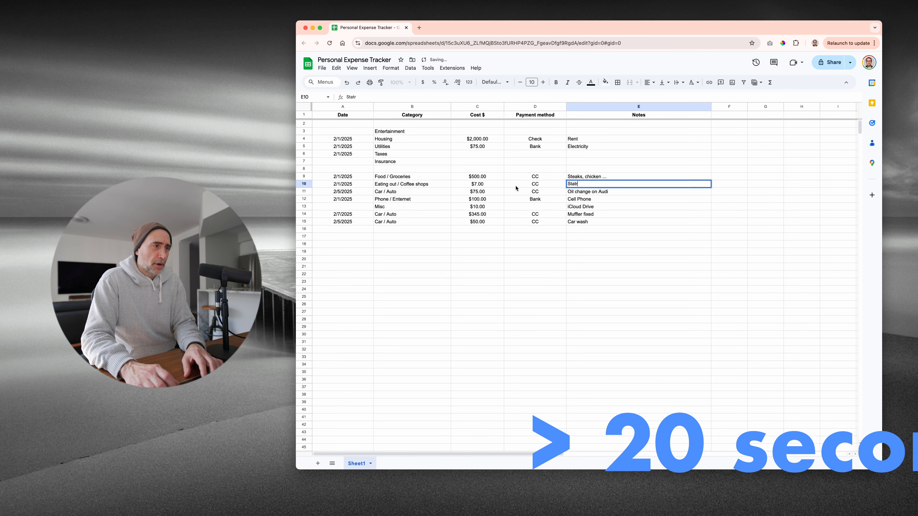
- Copy the whole Eating out / Coffee shops entry from row 10 into row 16
{"action": "left_click", "coordinate": [304, 184]}
{"action": "key", "text": "super+c"}
{"action": "left_click", "coordinate": [306, 230]}
{"action": "key", "text": "super+v"}
- Change the row 16 entry to the date 2/7/2025, a cost of 2 and the note "McDonalds Coffee"
{"action": "double_click", "coordinate": [342, 229]}
{"action": "left_click", "coordinate": [368, 273]}
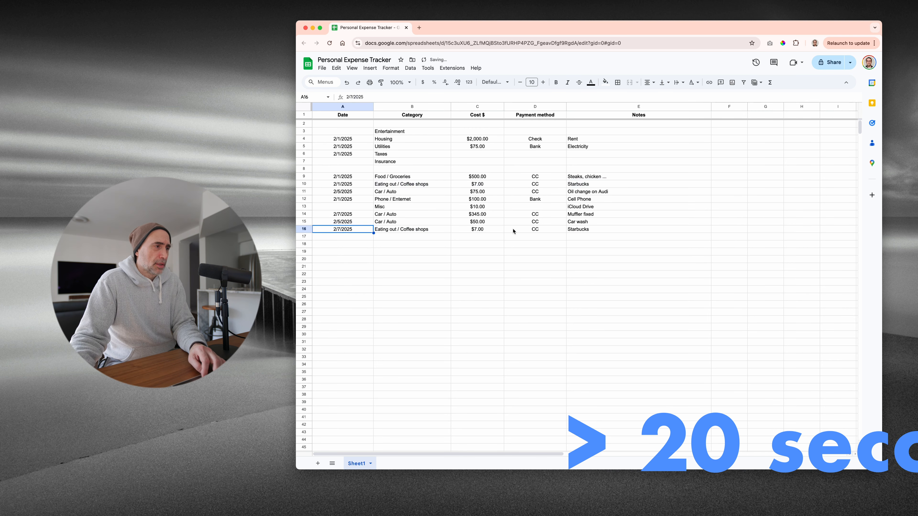
{"action": "left_click", "coordinate": [495, 230]}
{"action": "type", "text": "2"}
{"action": "key", "text": "Tab"}
{"action": "key", "text": "Tab"}
{"action": "type", "text": "McDonalds Coffee"}
{"action": "left_click", "coordinate": [433, 311]}
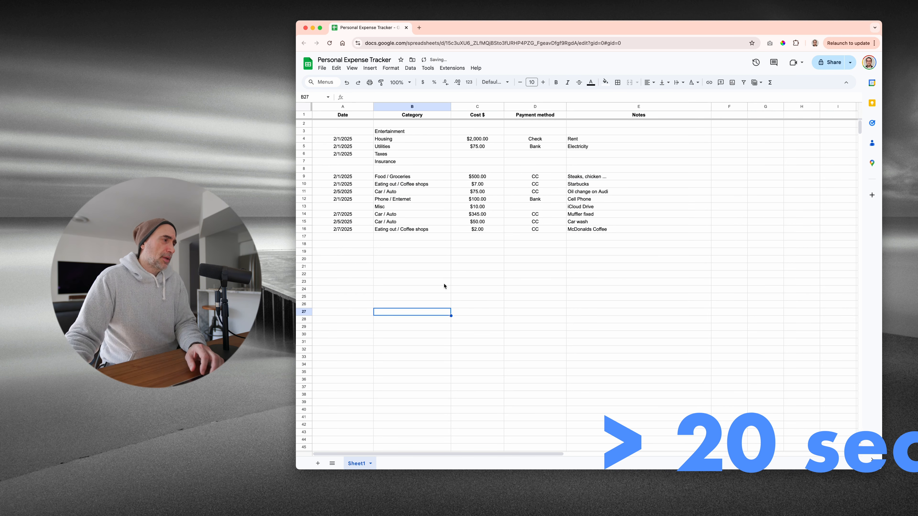
- Rename Sheet1 as "Feb 2025"
{"action": "double_click", "coordinate": [354, 464]}
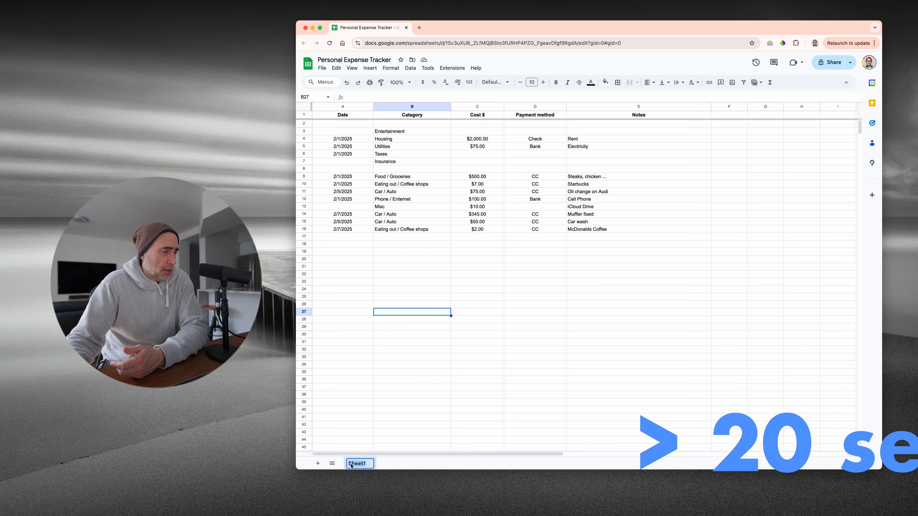
{"action": "type", "text": "Feb 2025"}
{"action": "key", "text": "Return"}
- Duplicate the Feb 2025 sheet and rename the copy as "March 2025"
{"action": "left_click", "coordinate": [377, 463]}
{"action": "left_click", "coordinate": [360, 350]}
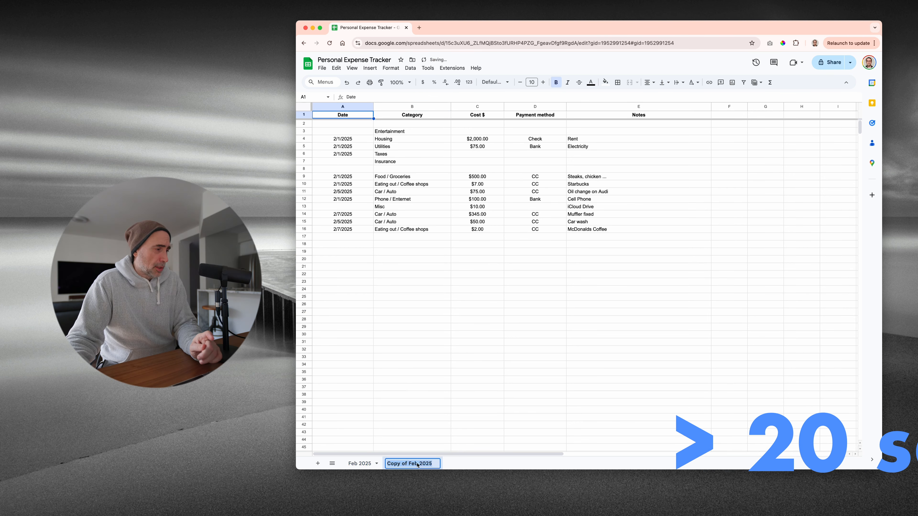
{"action": "double_click", "coordinate": [401, 463]}
{"action": "type", "text": "March 2025"}
{"action": "key", "text": "Return"}
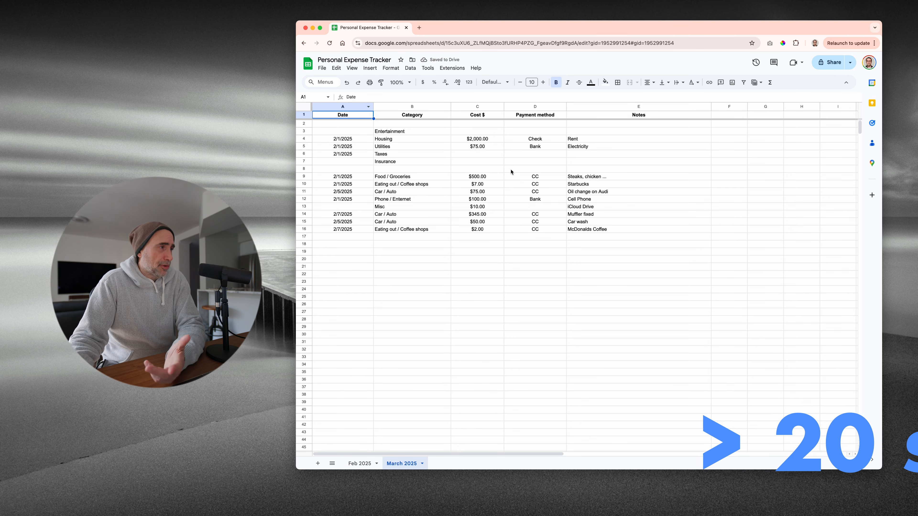
- Return to the Feb 2025 sheet and copy the whole oil change entry from row 11 into row 17
{"action": "left_click", "coordinate": [413, 185]}
{"action": "left_click", "coordinate": [359, 464]}
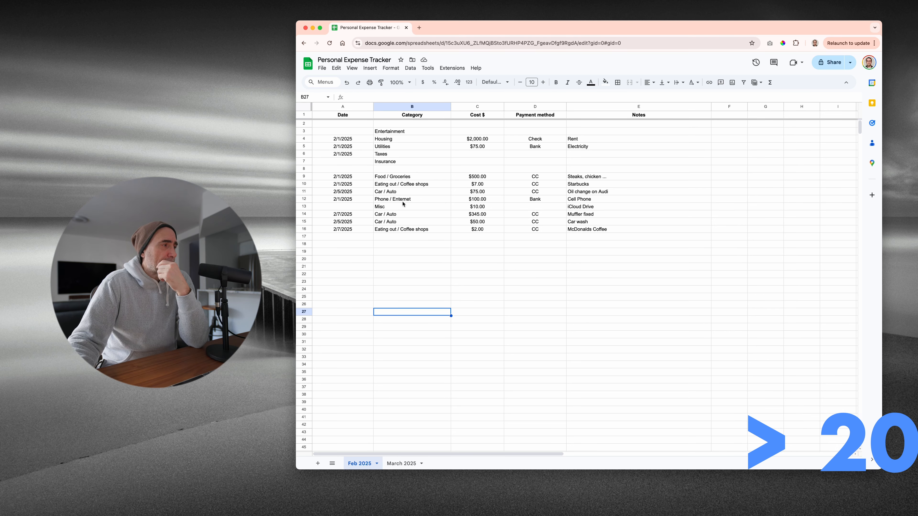
{"action": "left_click", "coordinate": [477, 199]}
{"action": "left_click", "coordinate": [343, 229]}
{"action": "left_click", "coordinate": [304, 192]}
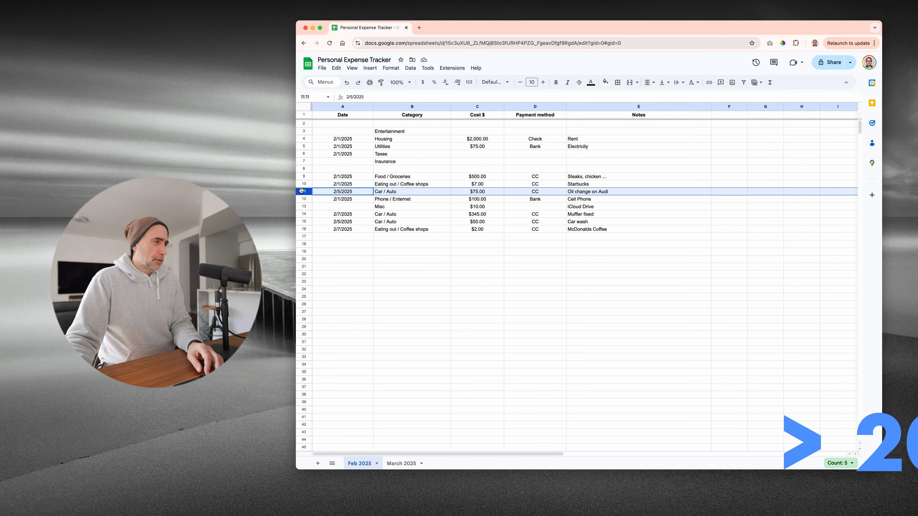
{"action": "key", "text": "super+c"}
{"action": "left_click", "coordinate": [342, 236]}
{"action": "key", "text": "super+v"}
- Change the row 17 entry to a cost of 150, payment method "Bank" and the note "Car insurance"
{"action": "double_click", "coordinate": [477, 237]}
{"action": "type", "text": "150"}
{"action": "double_click", "coordinate": [546, 236]}
{"action": "type", "text": "Bank"}
{"action": "key", "text": "Tab"}
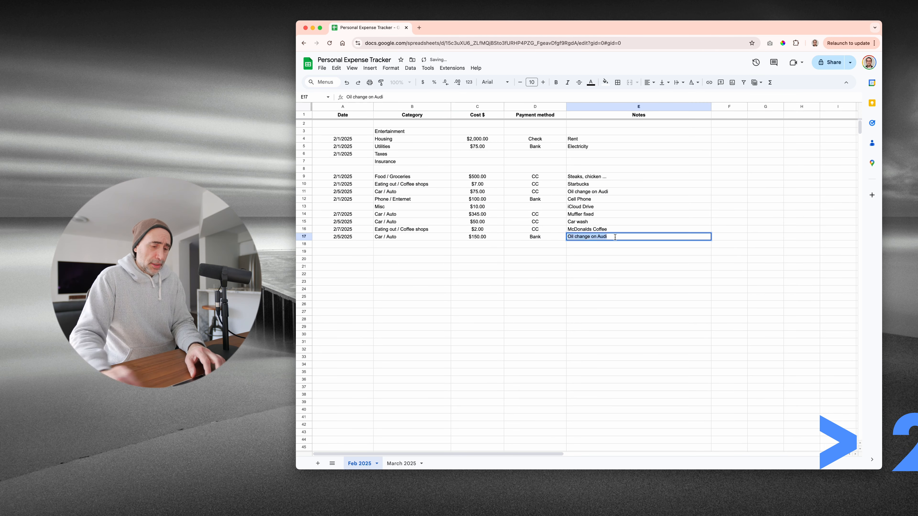
{"action": "type", "text": "Car insurance"}
{"action": "left_click", "coordinate": [540, 319]}
- Copy the whole McDonalds Coffee entry from row 16 into row 18
{"action": "left_click", "coordinate": [304, 229]}
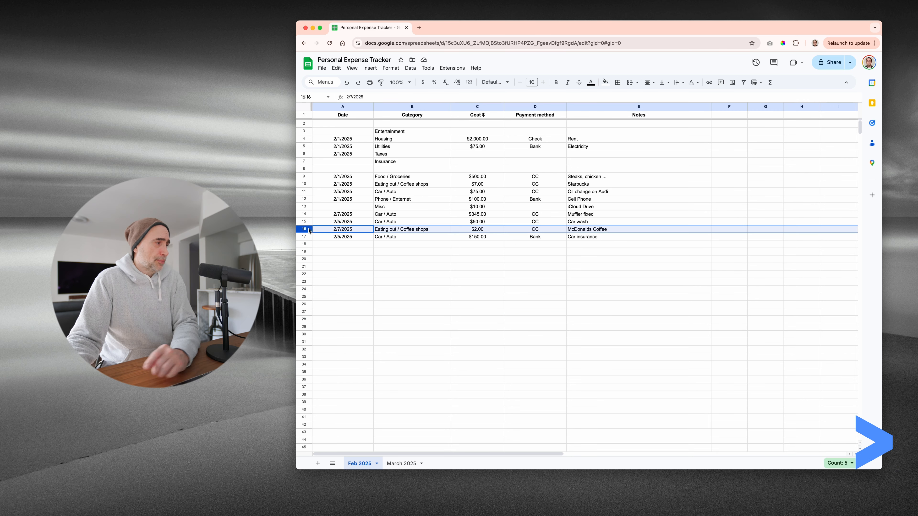
{"action": "key", "text": "super+c"}
{"action": "left_click", "coordinate": [309, 244]}
{"action": "key", "text": "super+v"}
- Change the row 18 entry to the date 2/3/2025, a cost of 79 and the note "Texas Steak House"
{"action": "double_click", "coordinate": [365, 245]}
{"action": "left_click", "coordinate": [329, 287]}
{"action": "left_click", "coordinate": [412, 244]}
{"action": "left_click", "coordinate": [476, 245]}
{"action": "type", "text": "79"}
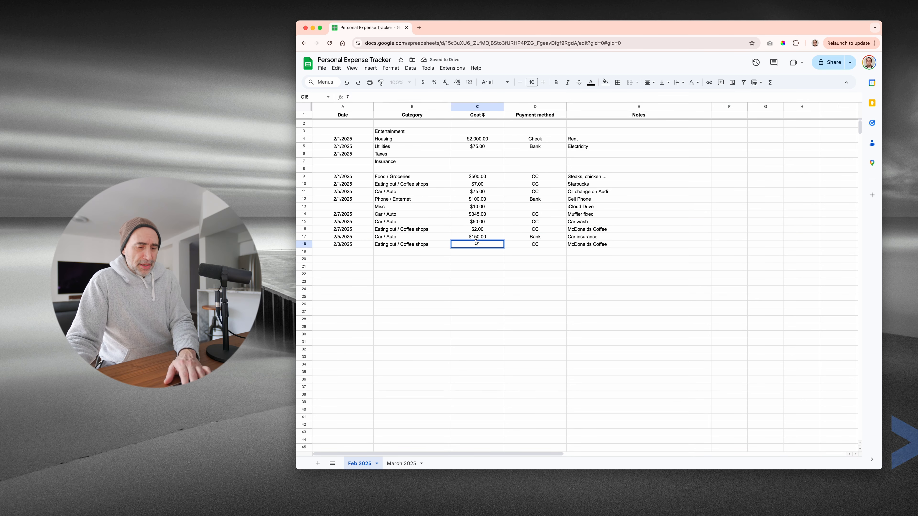
{"action": "double_click", "coordinate": [588, 244]}
{"action": "left_click_drag", "start_coordinate": [607, 244], "coordinate": [559, 242]}
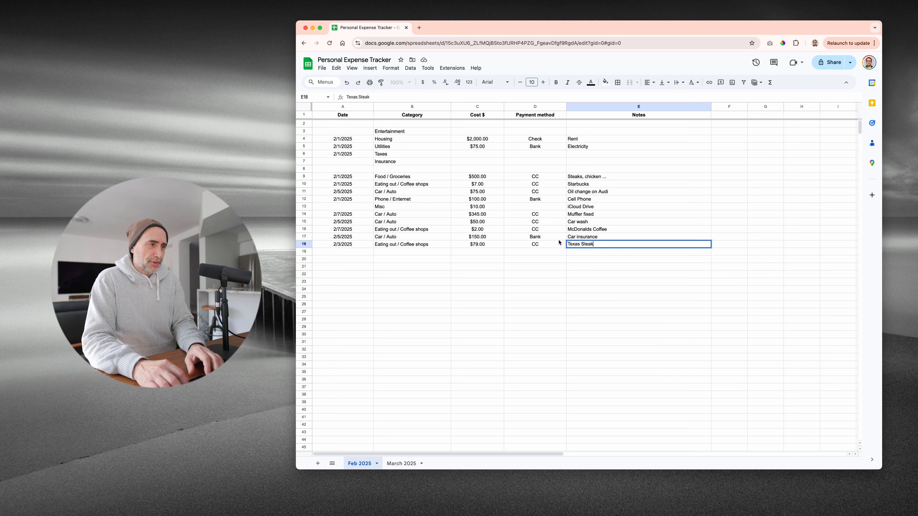
{"action": "left_click", "coordinate": [610, 268]}
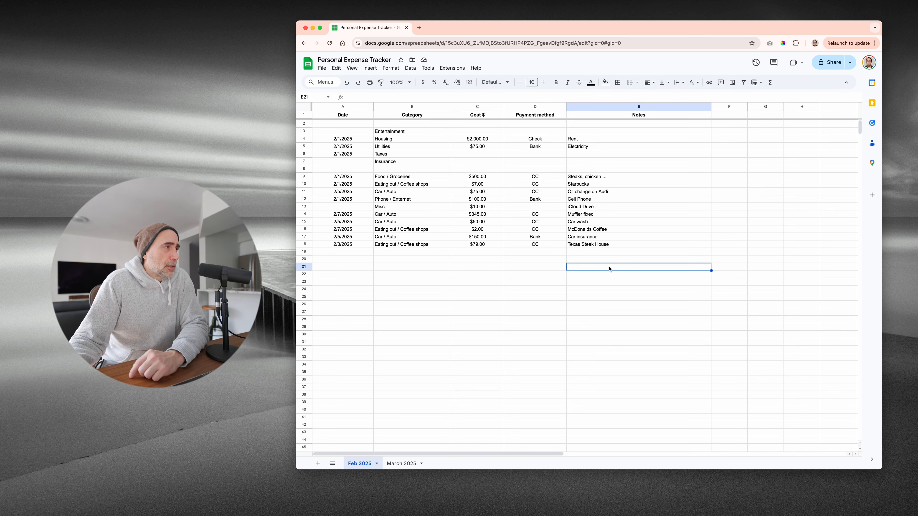
- Select the costs in C4:C18 and set the selection summary to show their sum
{"action": "left_click_drag", "start_coordinate": [477, 139], "coordinate": [477, 245]}
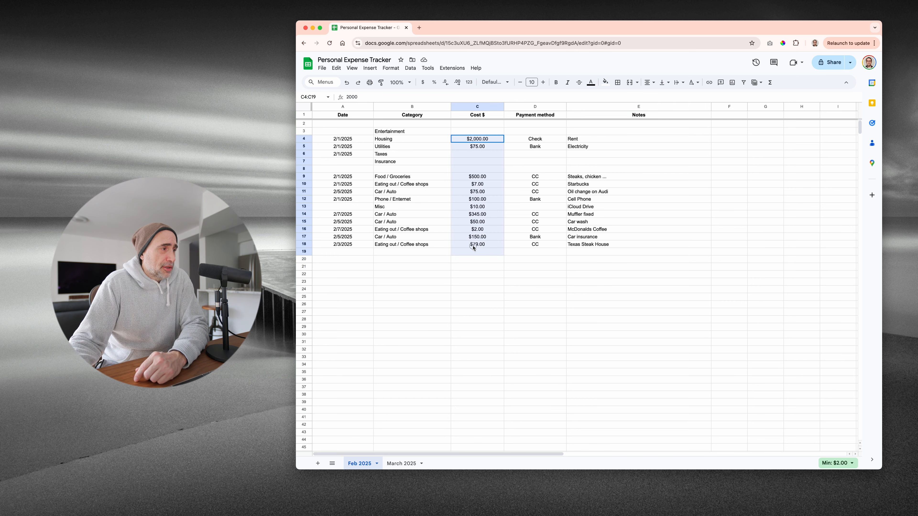
{"action": "left_click", "coordinate": [858, 466]}
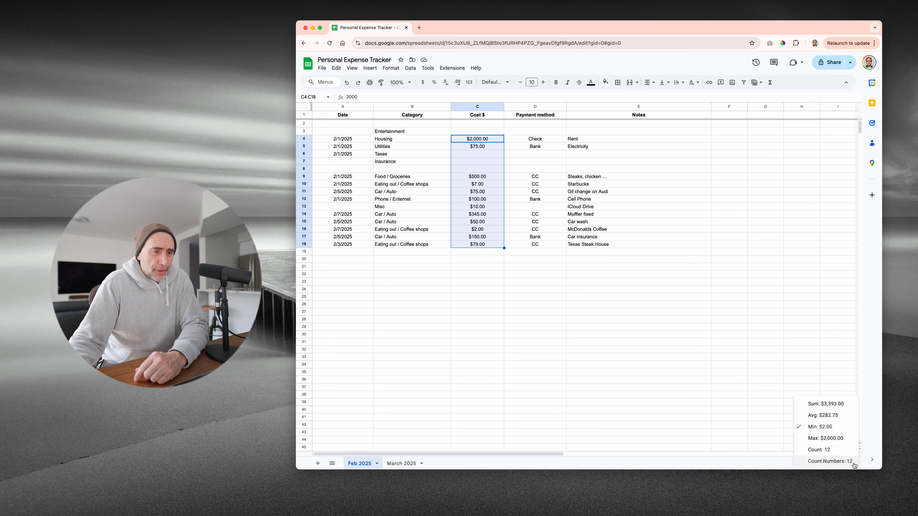
{"action": "left_click", "coordinate": [835, 406]}
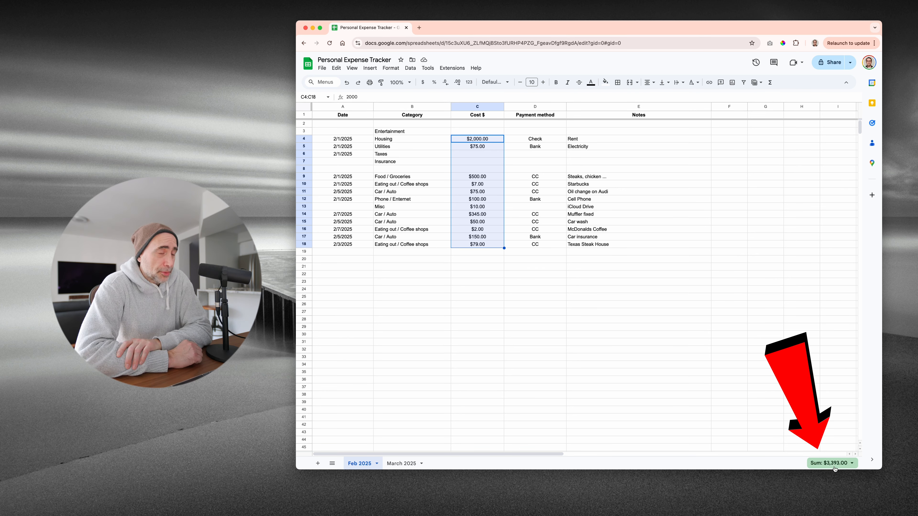
- Check the sum of the costs in C5:C18, leaving out the rent
{"action": "left_click", "coordinate": [477, 139]}
{"action": "left_click", "coordinate": [536, 140]}
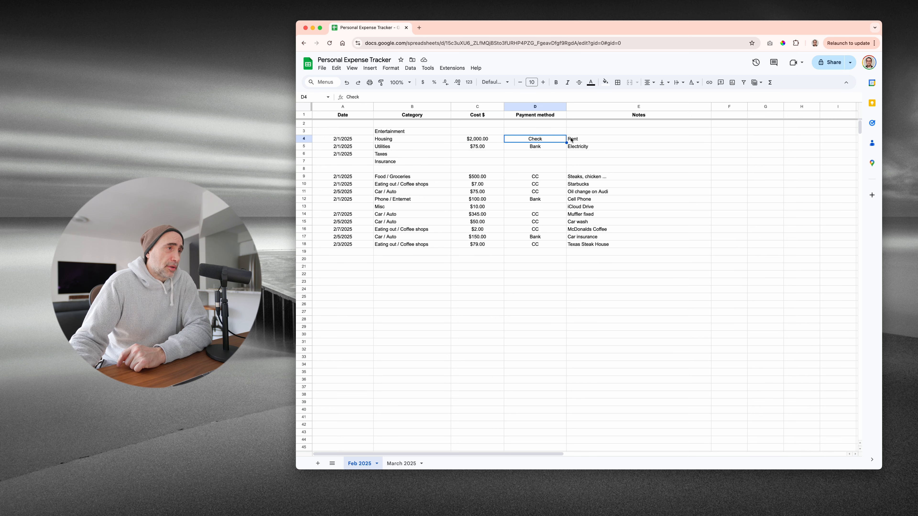
{"action": "left_click", "coordinate": [571, 139]}
{"action": "left_click", "coordinate": [457, 290]}
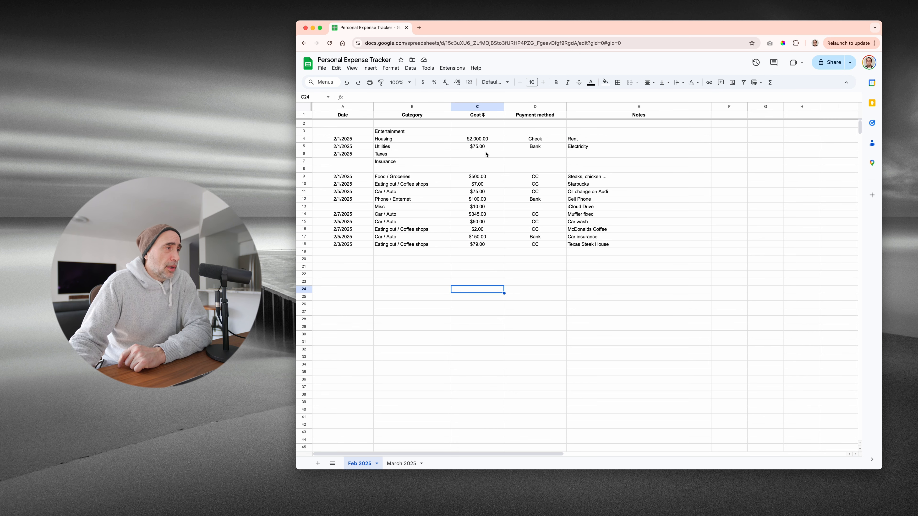
{"action": "left_click_drag", "start_coordinate": [485, 147], "coordinate": [479, 246]}
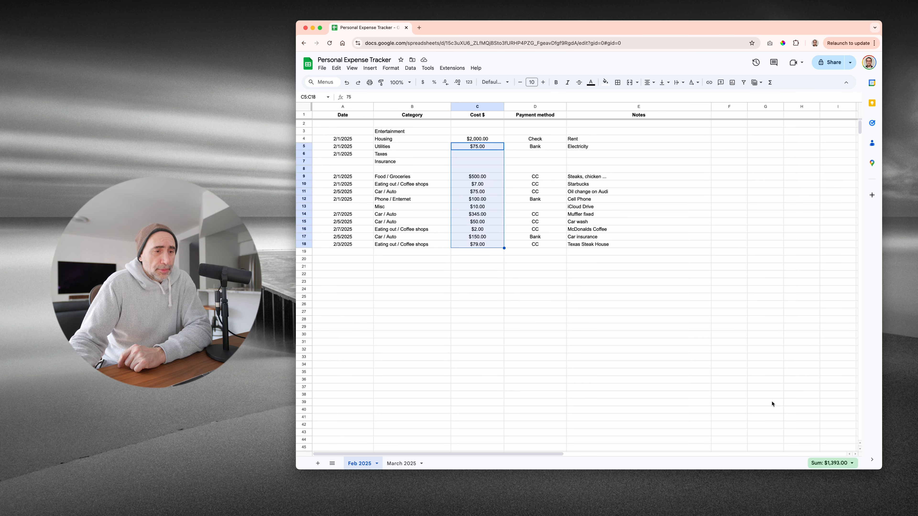
{"action": "left_click", "coordinate": [486, 306]}
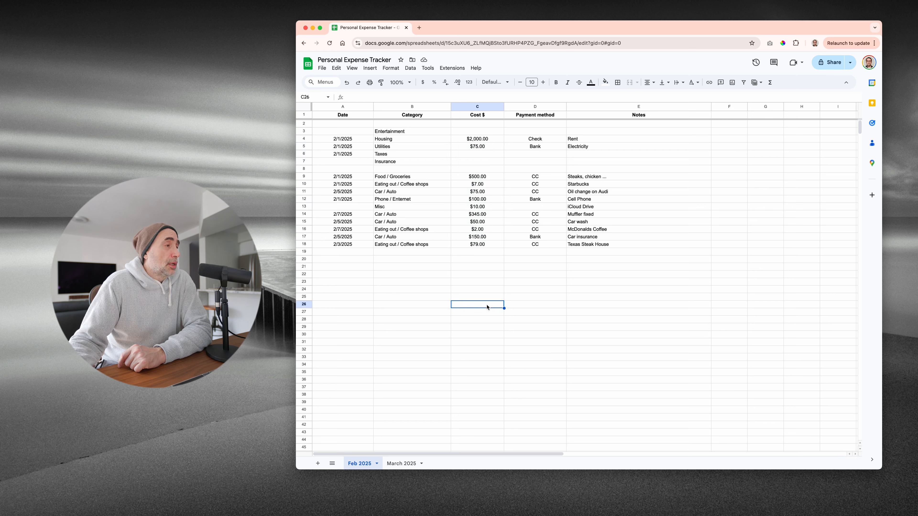
- Sort the Feb 2025 sheet by the Category column from A to Z
{"action": "left_click", "coordinate": [446, 117]}
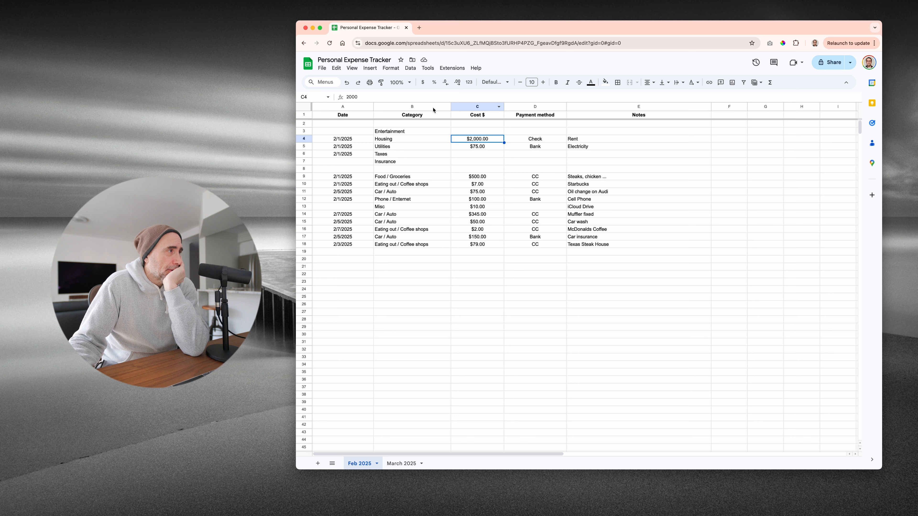
{"action": "left_click", "coordinate": [441, 107]}
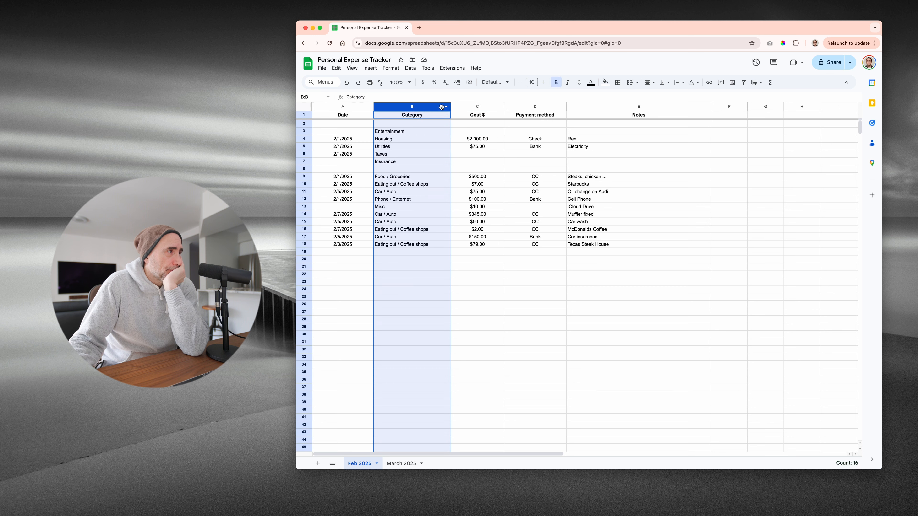
{"action": "left_click", "coordinate": [446, 108]}
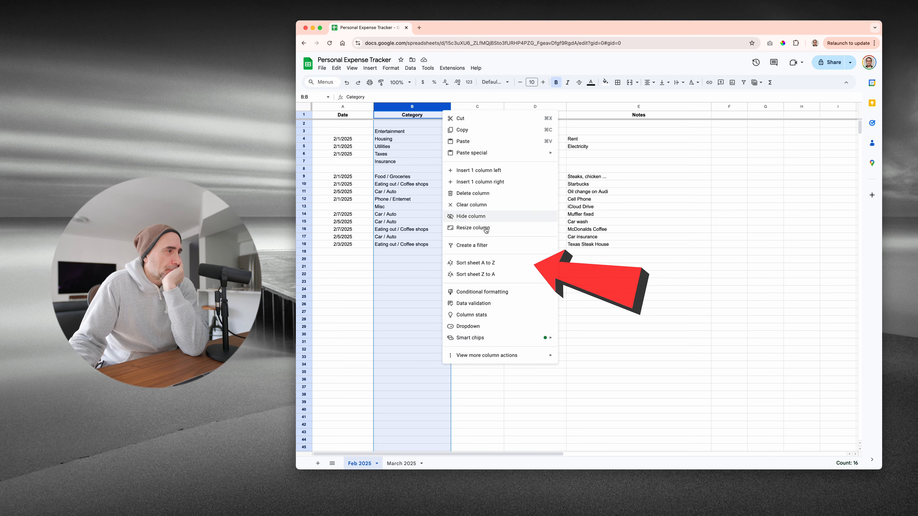
{"action": "left_click", "coordinate": [485, 264]}
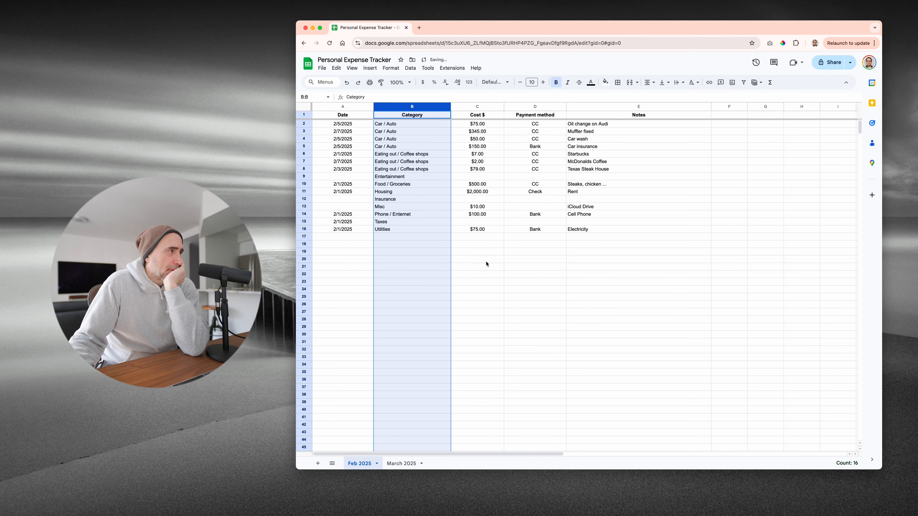
{"action": "left_click", "coordinate": [470, 307]}
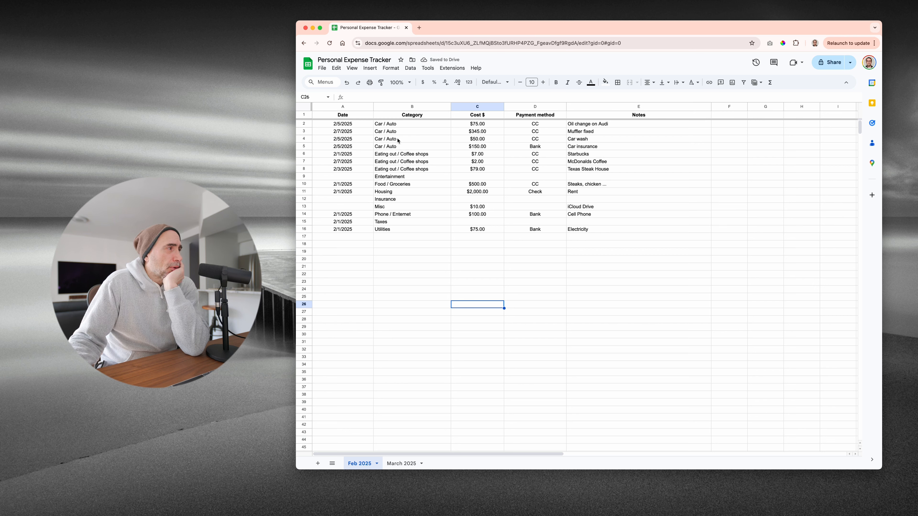
- Check the sum of the Car / Auto costs in C2:C5 and of the Eating out / Coffee shops costs in C6:C8
{"action": "left_click_drag", "start_coordinate": [426, 126], "coordinate": [470, 146]}
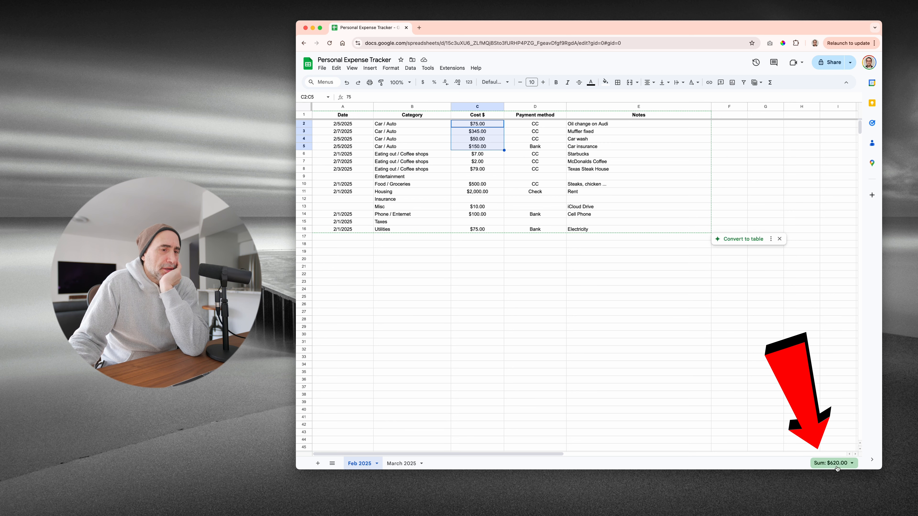
{"action": "left_click", "coordinate": [483, 276]}
{"action": "left_click", "coordinate": [477, 155]}
{"action": "left_click_drag", "start_coordinate": [477, 157], "coordinate": [477, 171]}
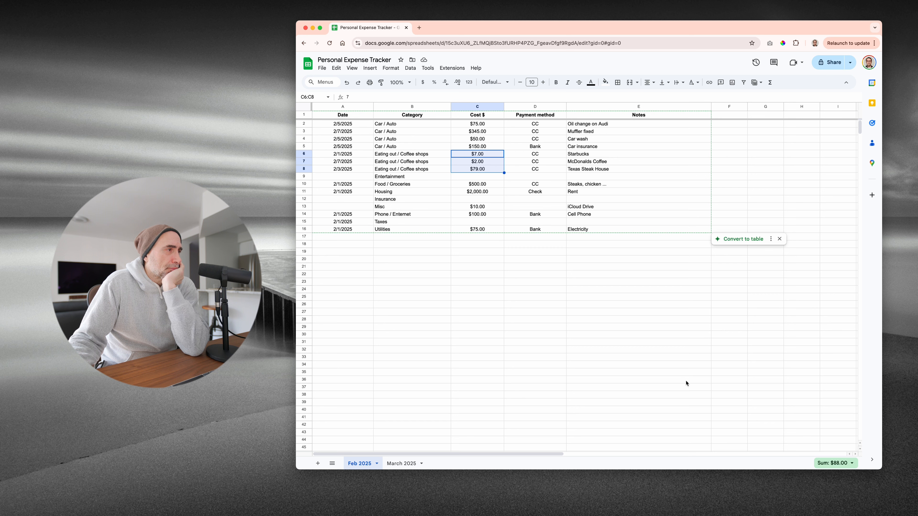
{"action": "left_click", "coordinate": [477, 268]}
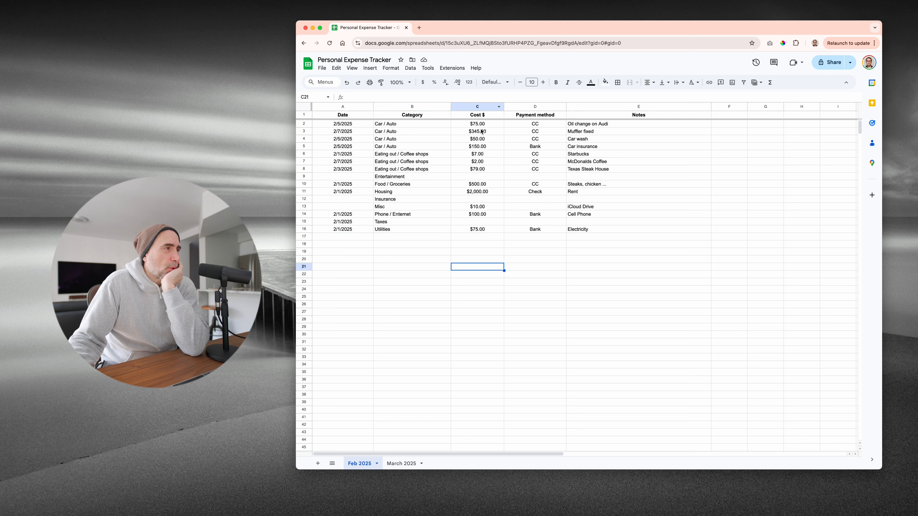
- Sort the Feb 2025 sheet by the Cost column from A to Z
{"action": "left_click", "coordinate": [498, 107]}
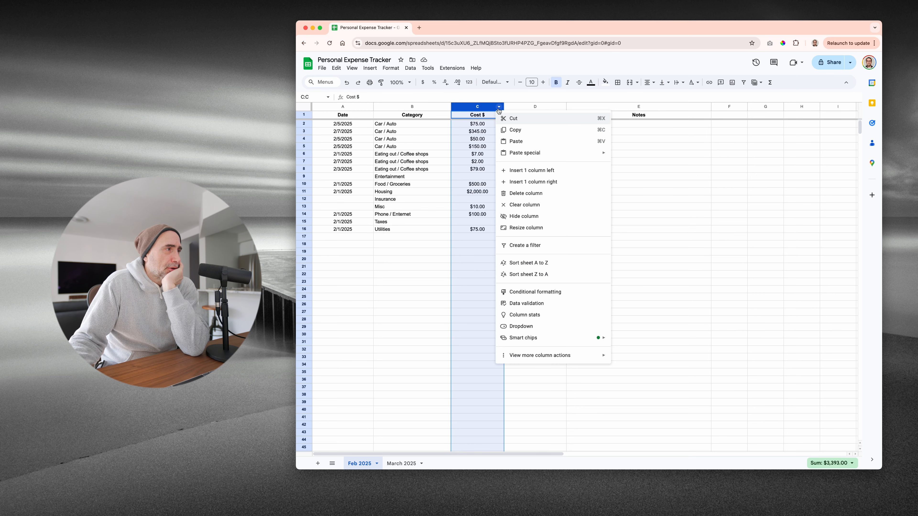
{"action": "left_click", "coordinate": [543, 267]}
{"action": "left_click", "coordinate": [518, 274]}
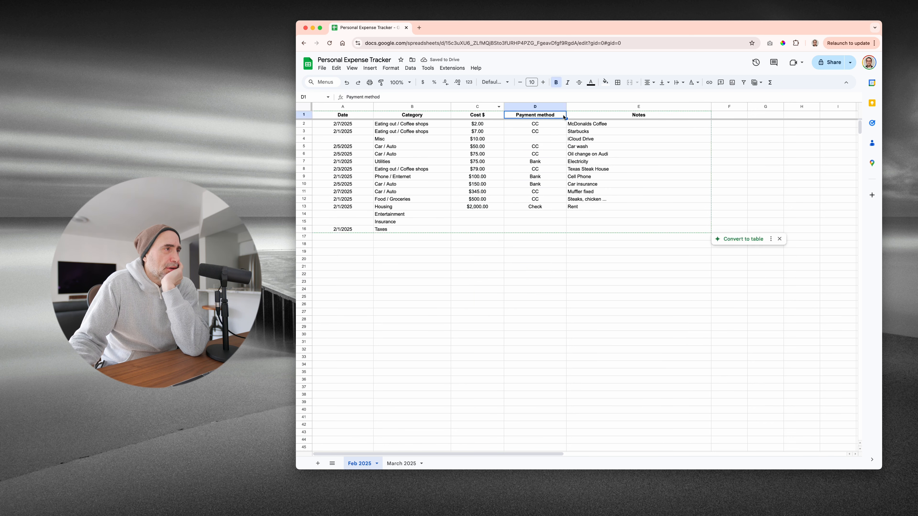
- Sort the sheet by the Payment method column from A to Z and check the sum of the CC costs in C5:C11
{"action": "left_click", "coordinate": [562, 108]}
{"action": "left_click", "coordinate": [562, 108]}
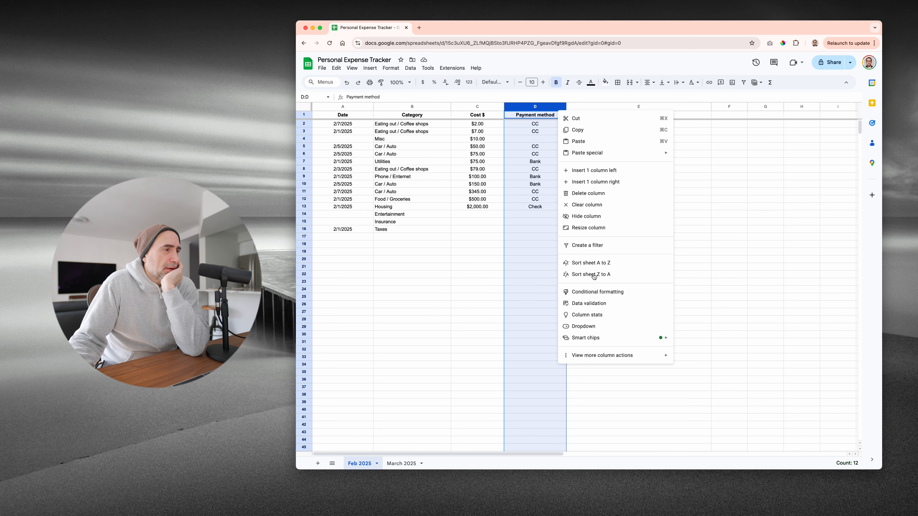
{"action": "left_click", "coordinate": [592, 266]}
{"action": "left_click", "coordinate": [567, 269]}
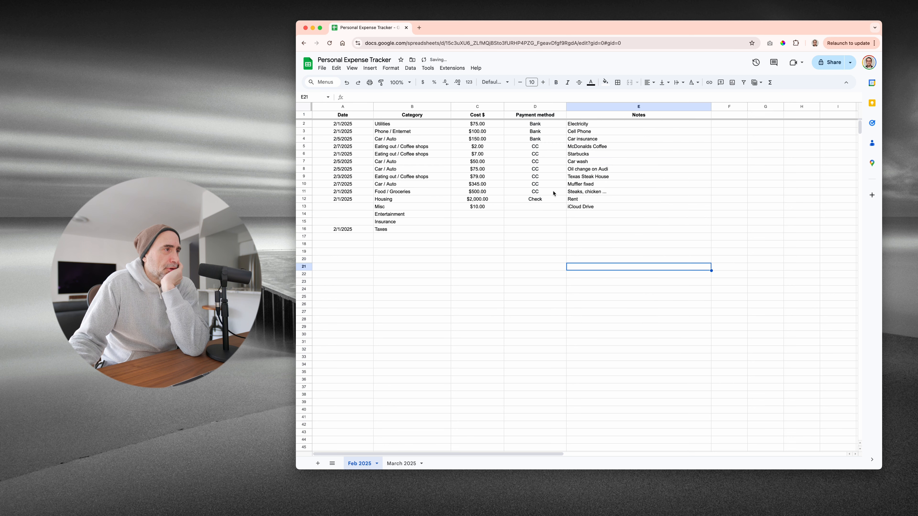
{"action": "left_click_drag", "start_coordinate": [492, 146], "coordinate": [484, 192]}
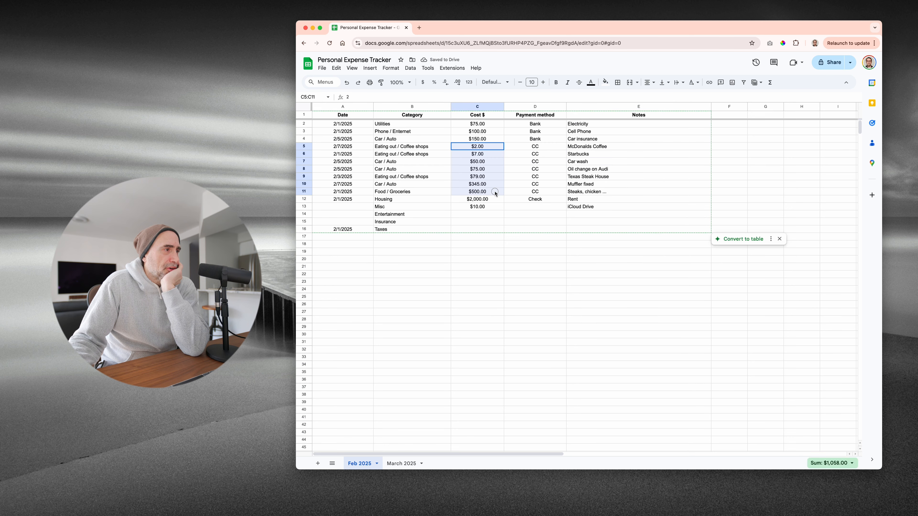
{"action": "left_click", "coordinate": [573, 322]}
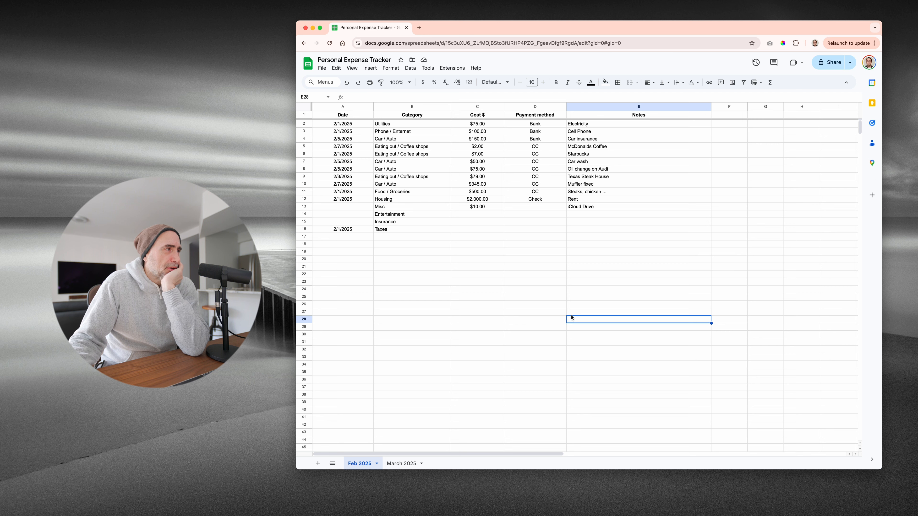
- Sort the Feb 2025 sheet by the Date column from A to Z
{"action": "left_click", "coordinate": [368, 109]}
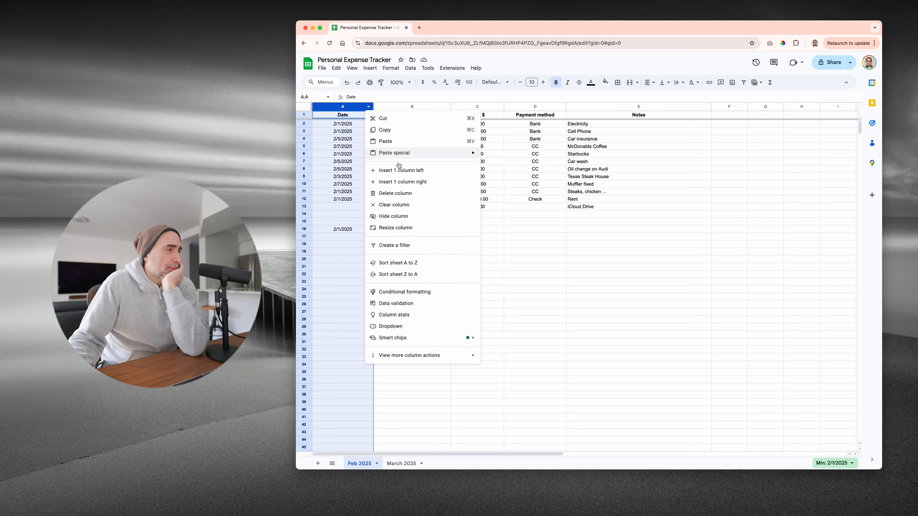
{"action": "left_click", "coordinate": [419, 268]}
{"action": "left_click", "coordinate": [456, 260]}
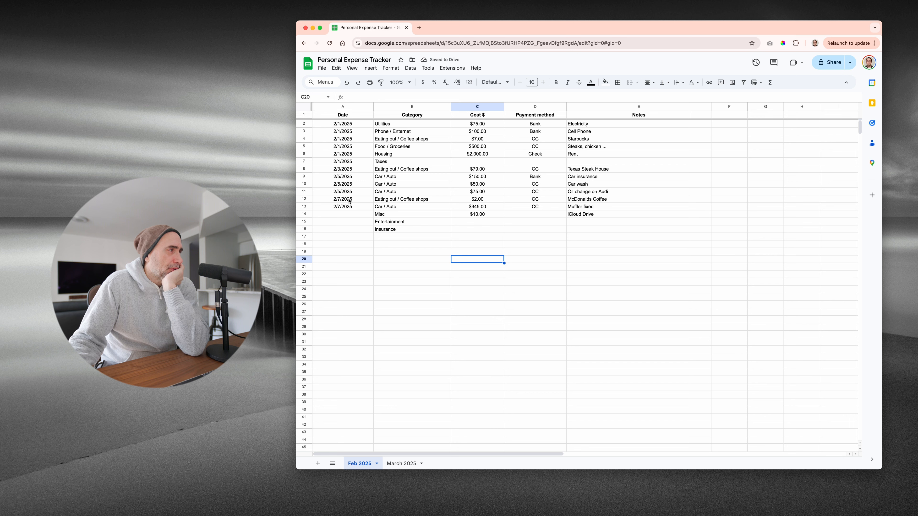
{"action": "left_click", "coordinate": [532, 245]}
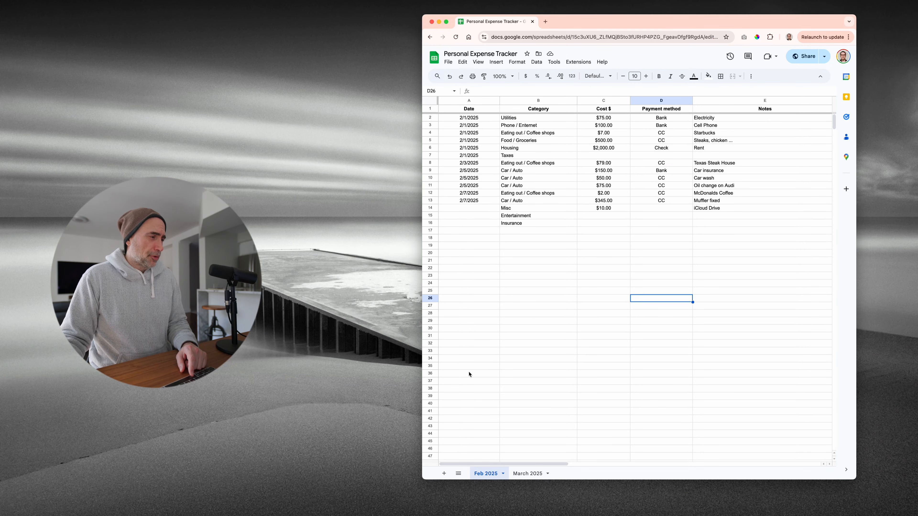
- Enter the label "Total Expenses" in cell A37, below the expense entries
{"action": "left_click", "coordinate": [476, 383]}
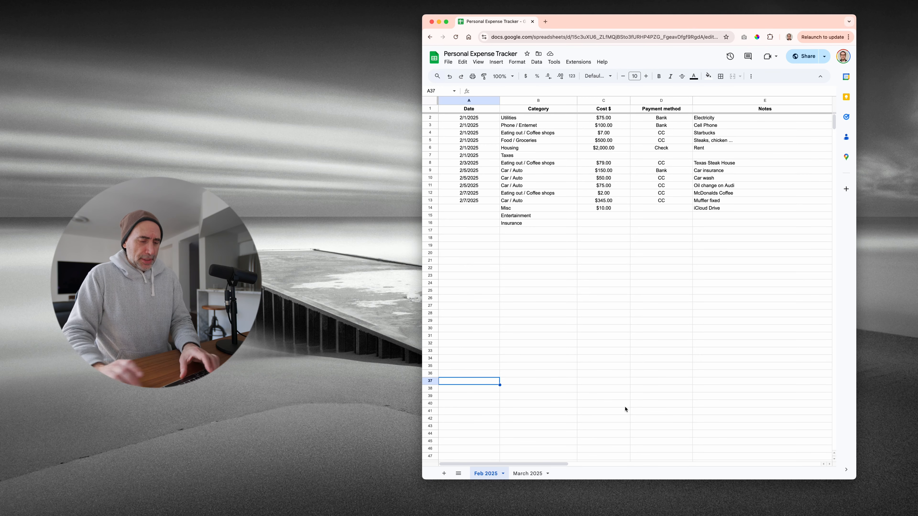
{"action": "type", "text": "Total "}
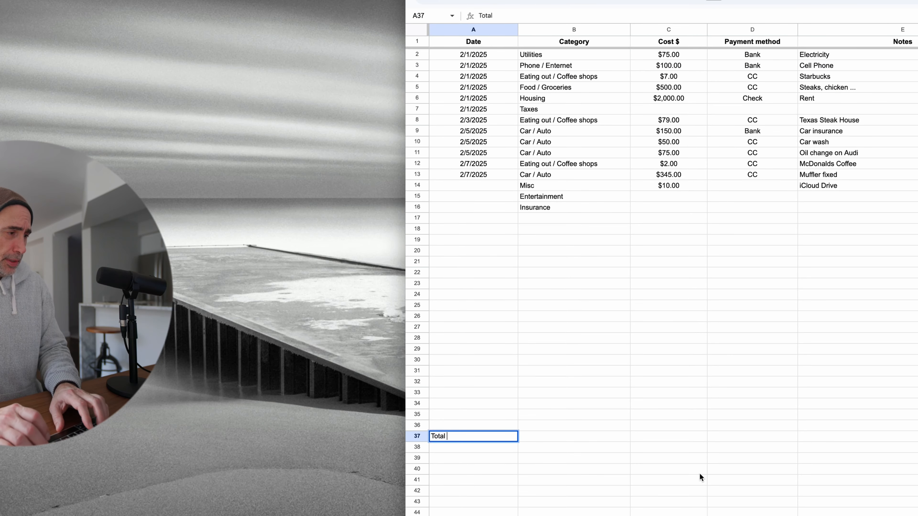
{"action": "type", "text": "Expenses"}
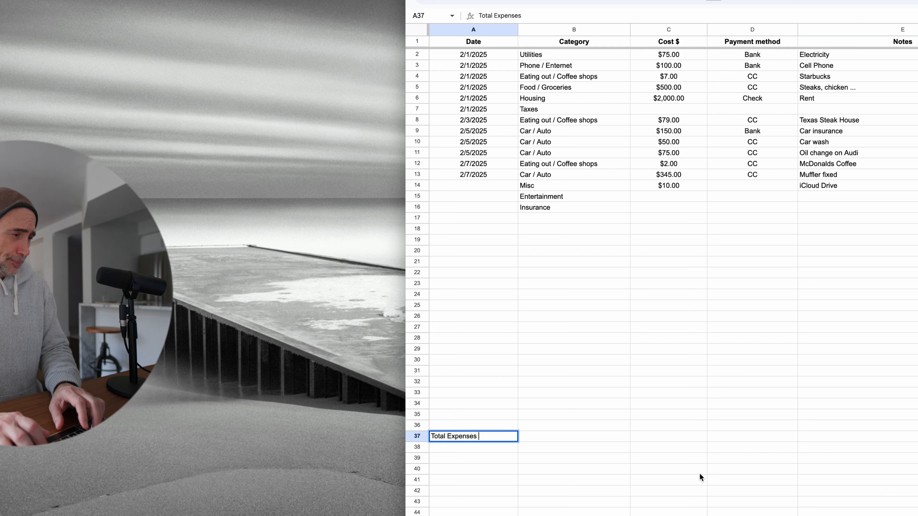
{"action": "key", "text": "Tab"}
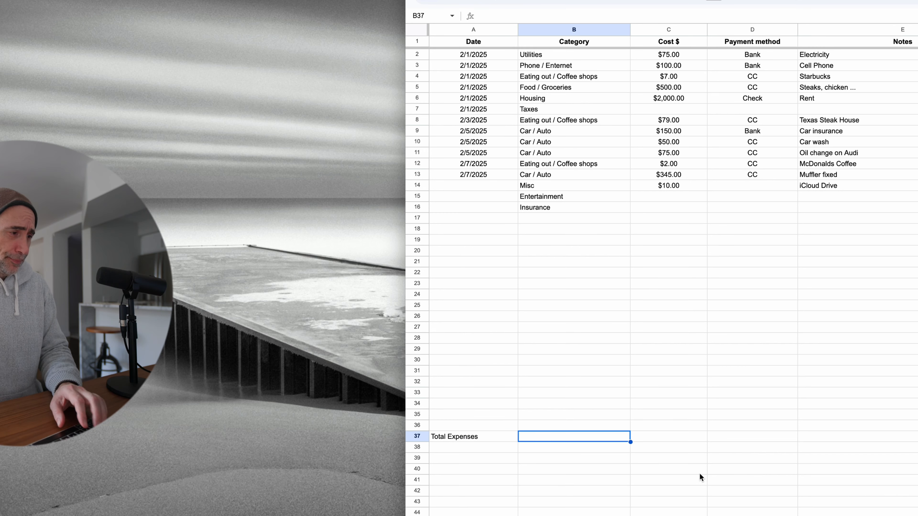
- Enter the formula =SUM(C2:C35) in cell B37 beside the Total Expenses label
{"action": "left_click", "coordinate": [484, 16]}
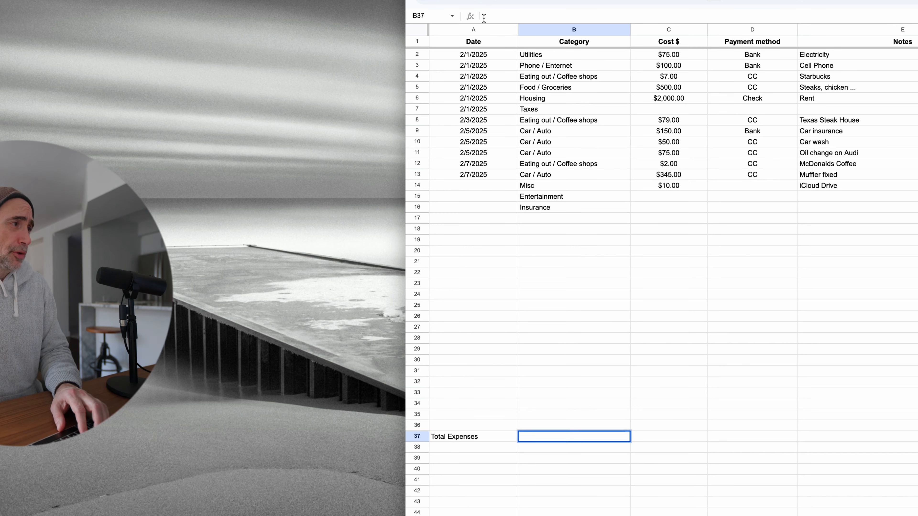
{"action": "type", "text": "="}
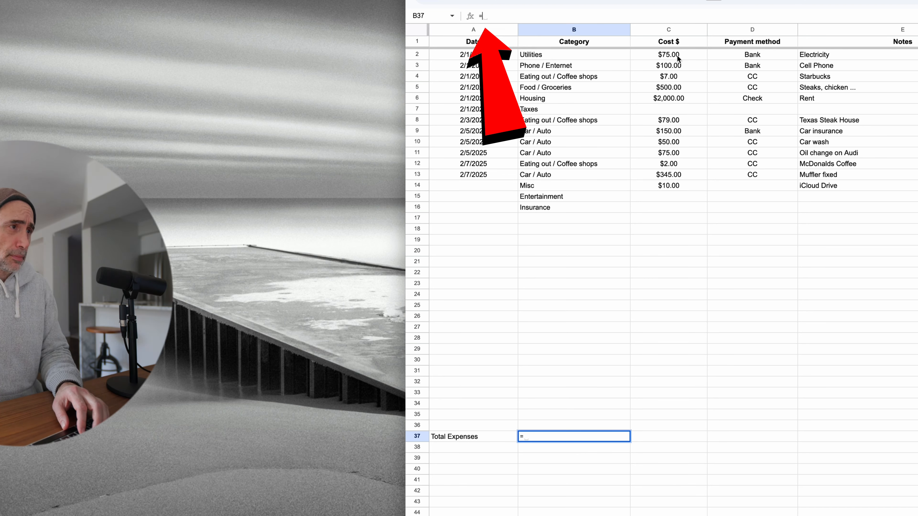
{"action": "left_click_drag", "start_coordinate": [678, 59], "coordinate": [672, 414]}
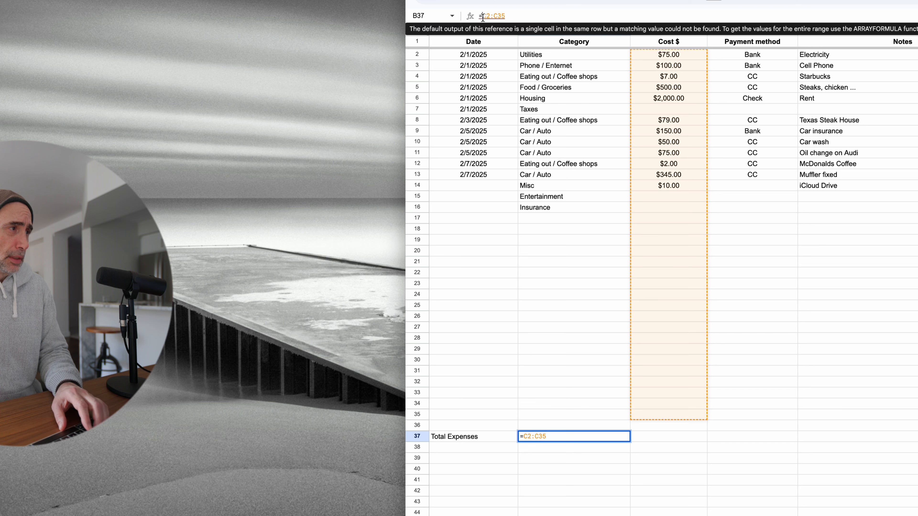
{"action": "left_click", "coordinate": [482, 16]}
{"action": "type", "text": "SUM"}
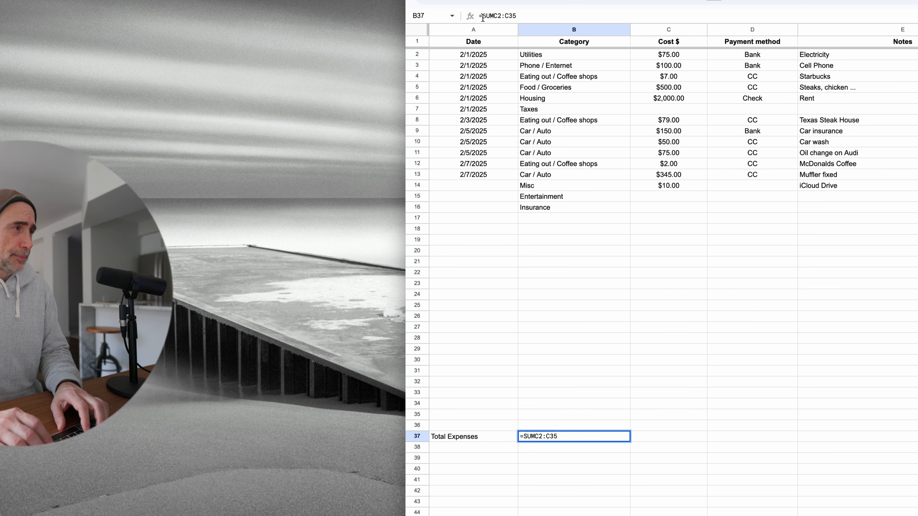
{"action": "type", "text": "("}
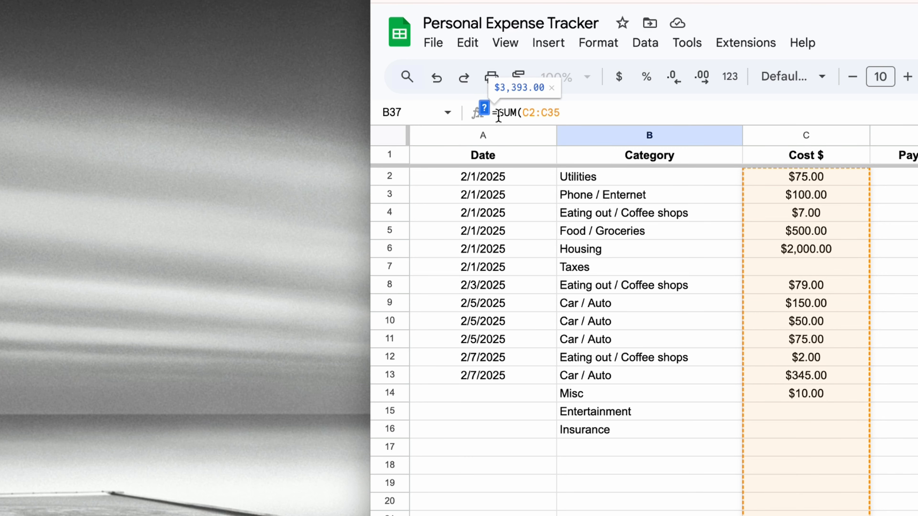
{"action": "type", "text": ")"}
{"action": "key", "text": "Return"}
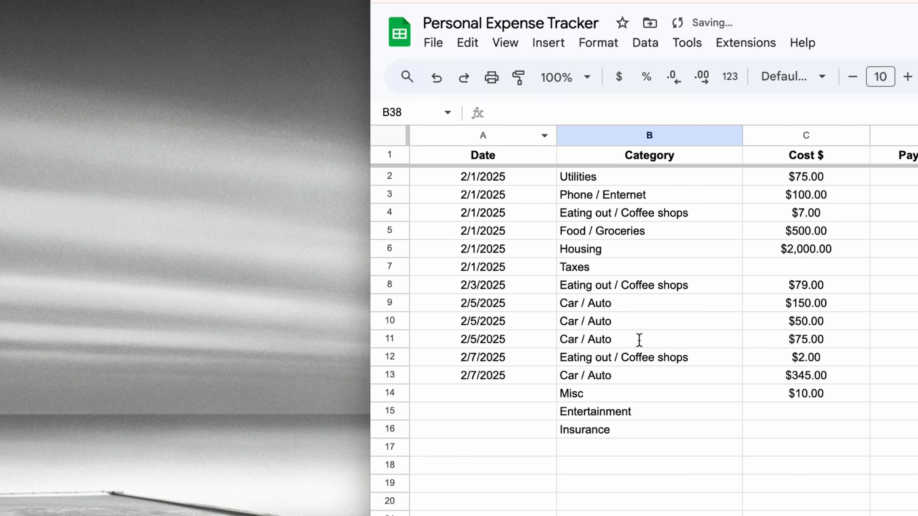
{"action": "left_click", "coordinate": [916, 514]}
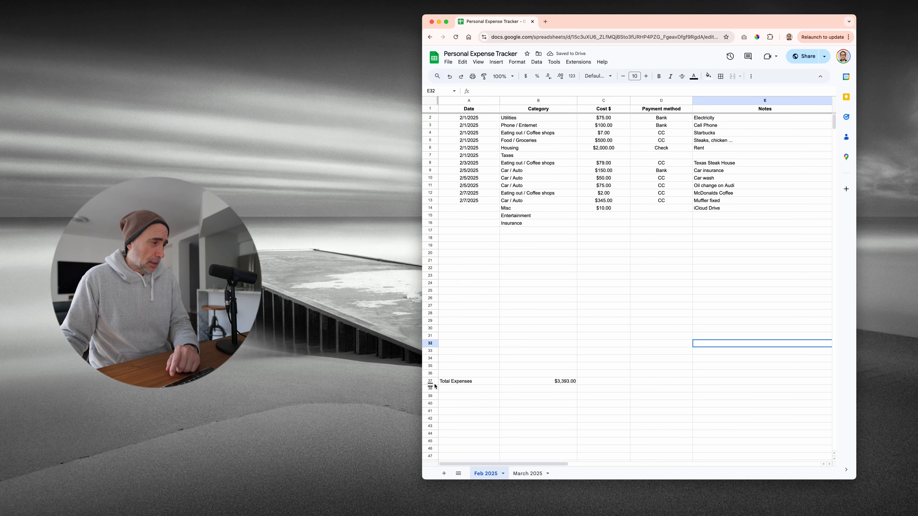
- Format the entire Total Expenses row 37 in bold at font size 12
{"action": "left_click", "coordinate": [430, 381]}
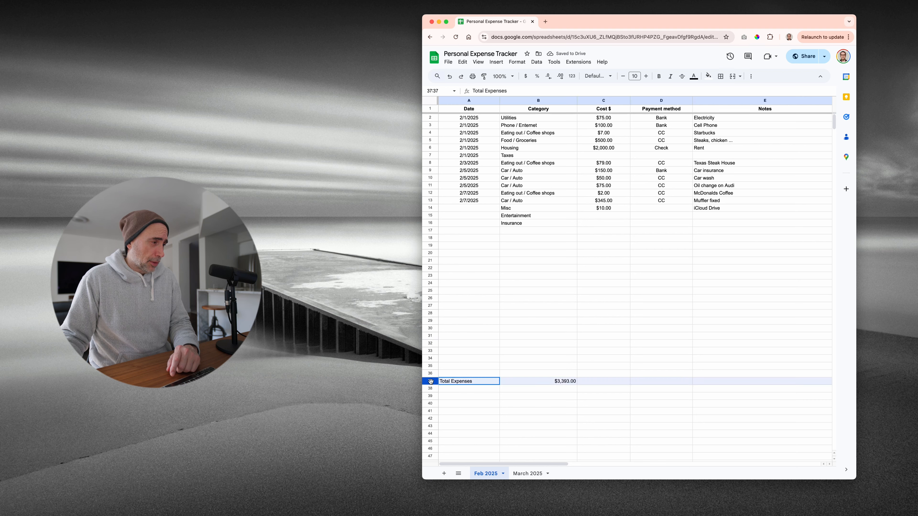
{"action": "left_click", "coordinate": [646, 76]}
{"action": "left_click", "coordinate": [646, 76]}
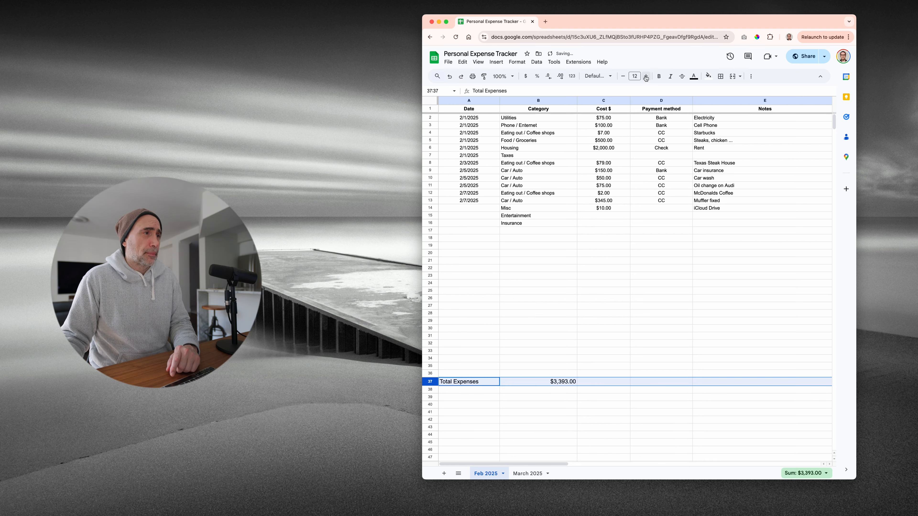
{"action": "left_click", "coordinate": [659, 76]}
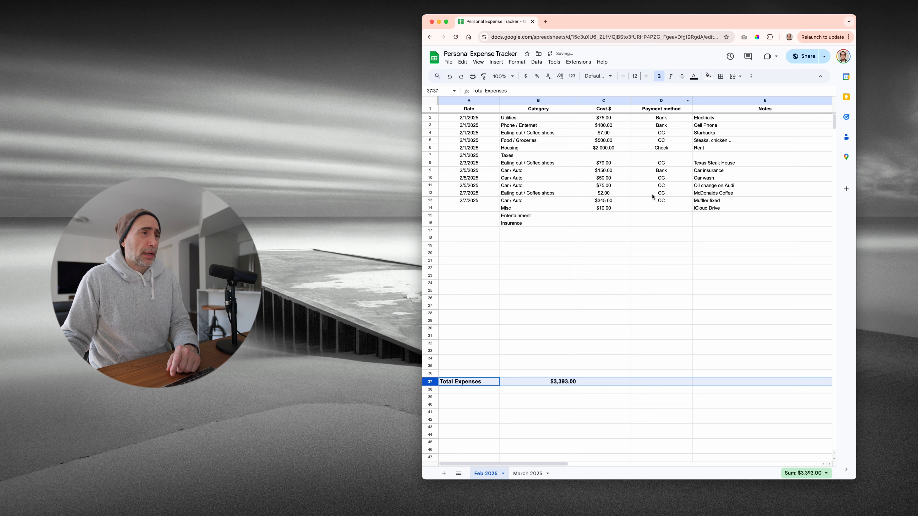
- Change the text color of the total amount in cell B37 to red
{"action": "left_click", "coordinate": [566, 382]}
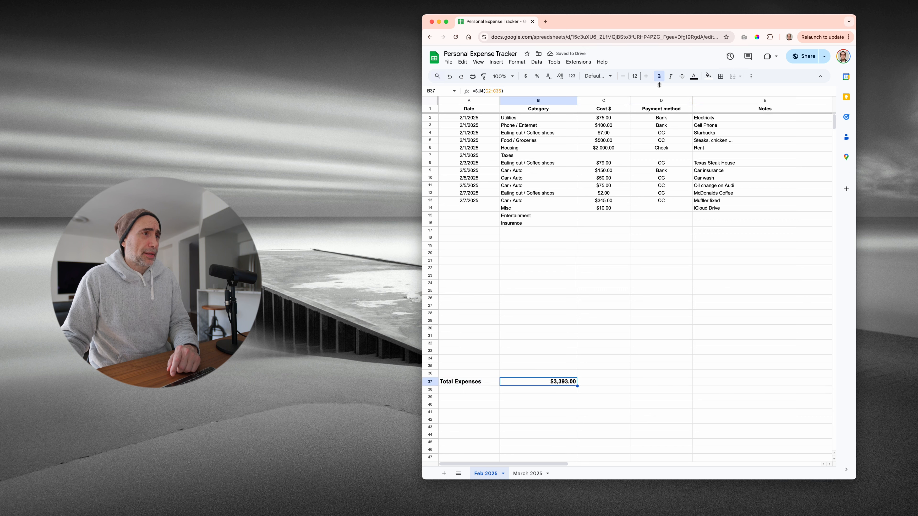
{"action": "left_click", "coordinate": [693, 77]}
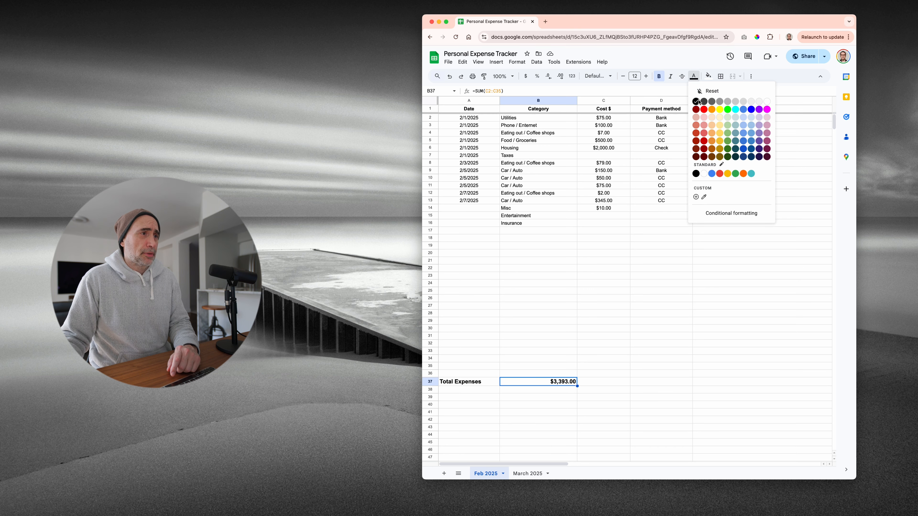
{"action": "left_click", "coordinate": [704, 109]}
{"action": "left_click", "coordinate": [684, 260]}
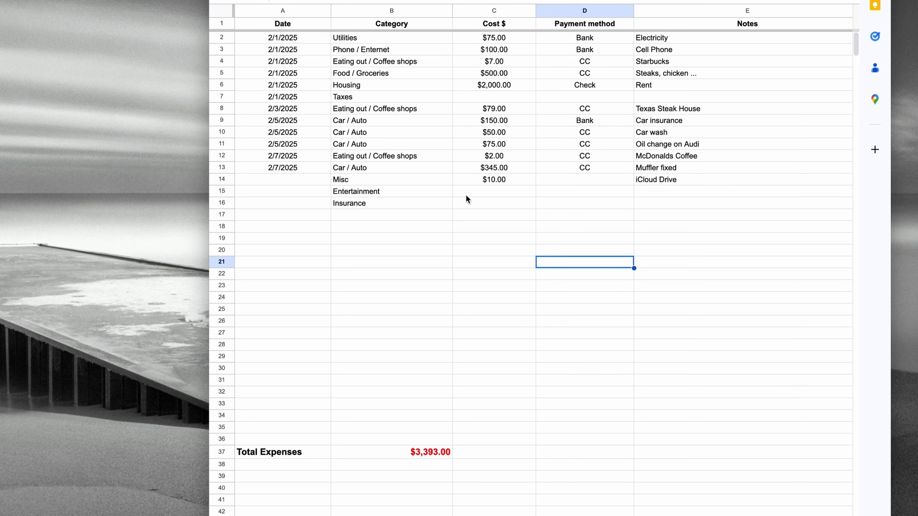
- Accept the suggestion to convert the expense entries in rows 1 to 16 to a table
{"action": "left_click", "coordinate": [299, 192]}
{"action": "left_click", "coordinate": [298, 168]}
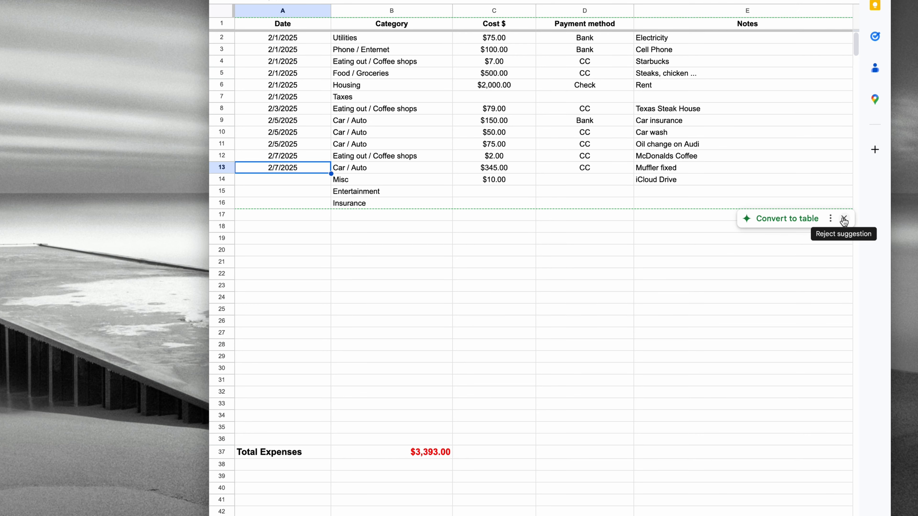
{"action": "left_click", "coordinate": [808, 223]}
{"action": "left_click", "coordinate": [426, 328]}
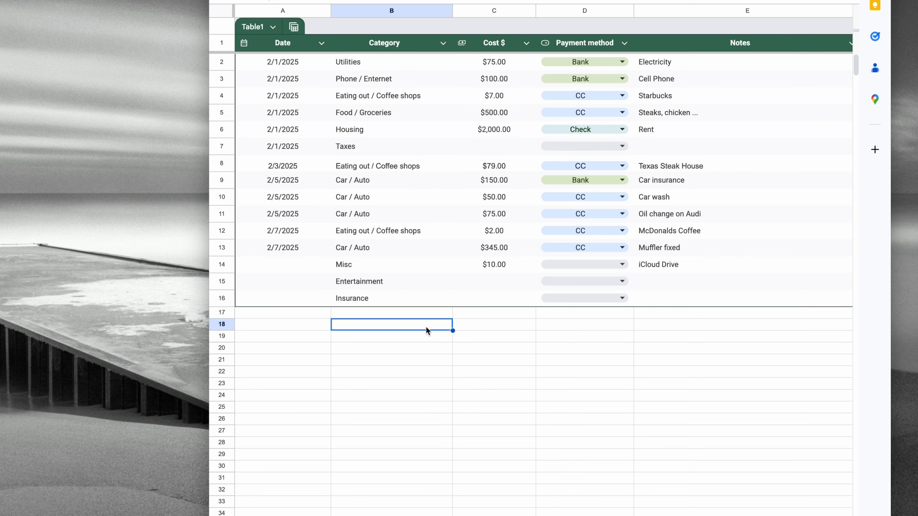
- Copy the date from cell A13 into the Entertainment row's cell A15 and change it to 2/5/2025
{"action": "left_click", "coordinate": [307, 283]}
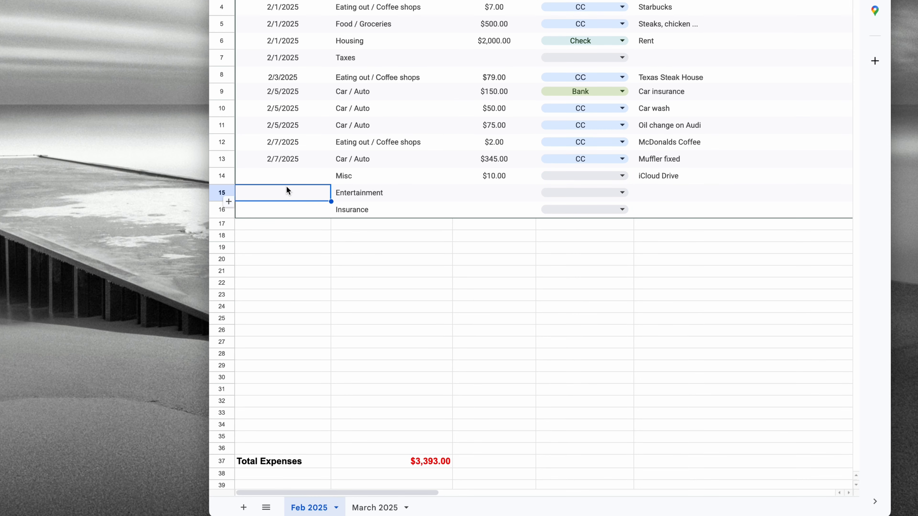
{"action": "left_click", "coordinate": [305, 163]}
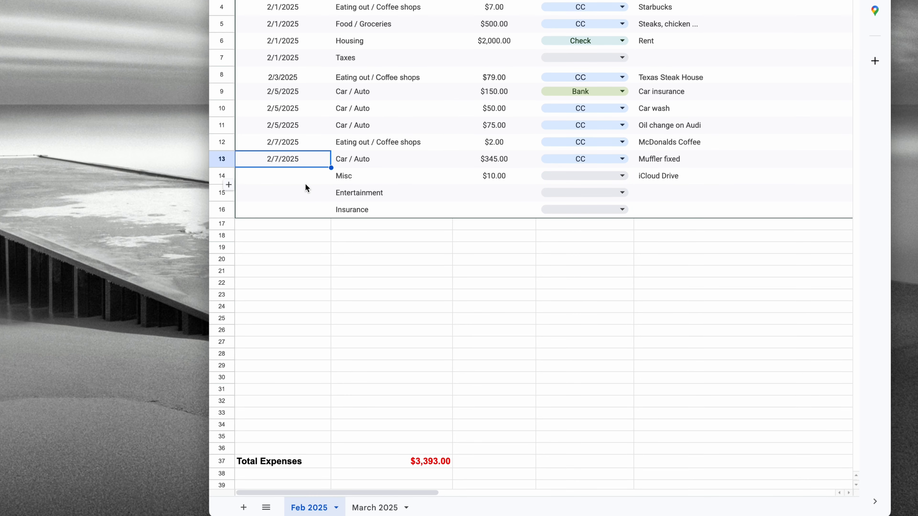
{"action": "key", "text": "ctrl+c"}
{"action": "left_click", "coordinate": [303, 183]}
{"action": "left_click", "coordinate": [303, 191]}
{"action": "key", "text": "ctrl+v"}
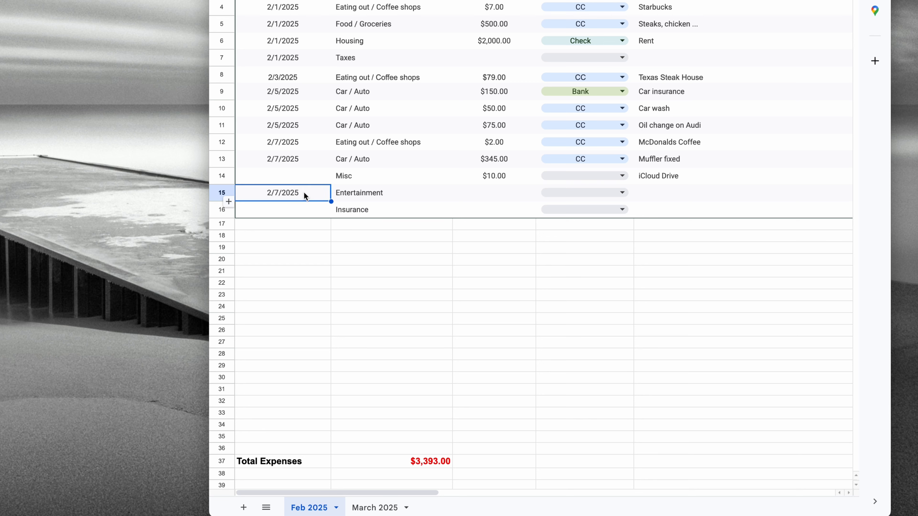
{"action": "double_click", "coordinate": [304, 192]}
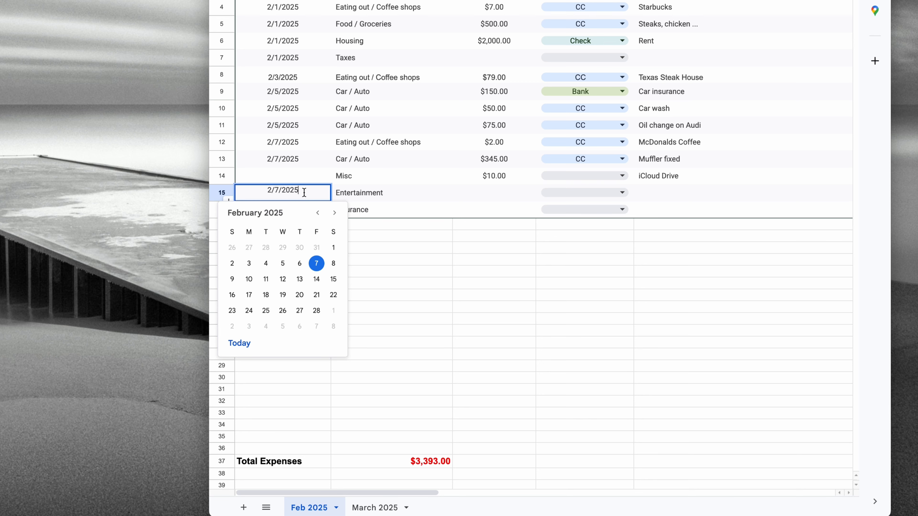
{"action": "left_click", "coordinate": [283, 263]}
- Enter a cost of 145 for the Entertainment expense in row 15 and set its payment method to CC
{"action": "left_click", "coordinate": [484, 195]}
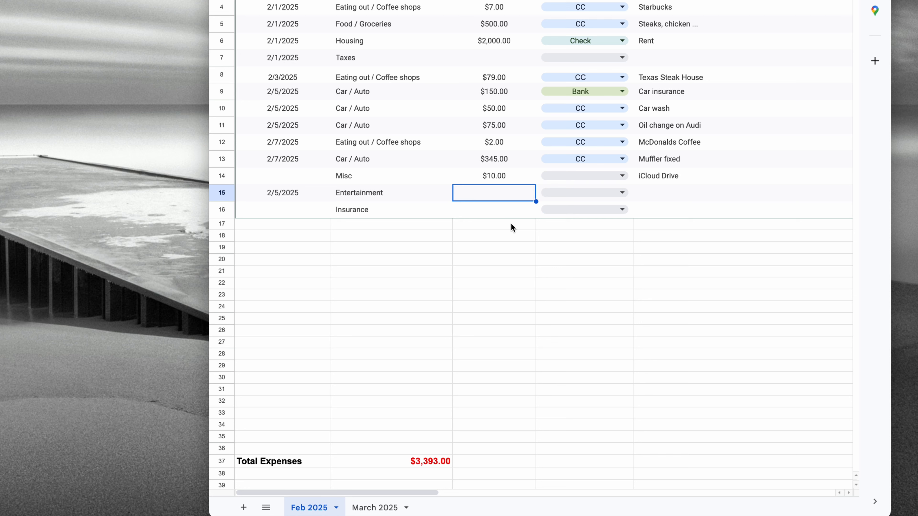
{"action": "type", "text": "1"}
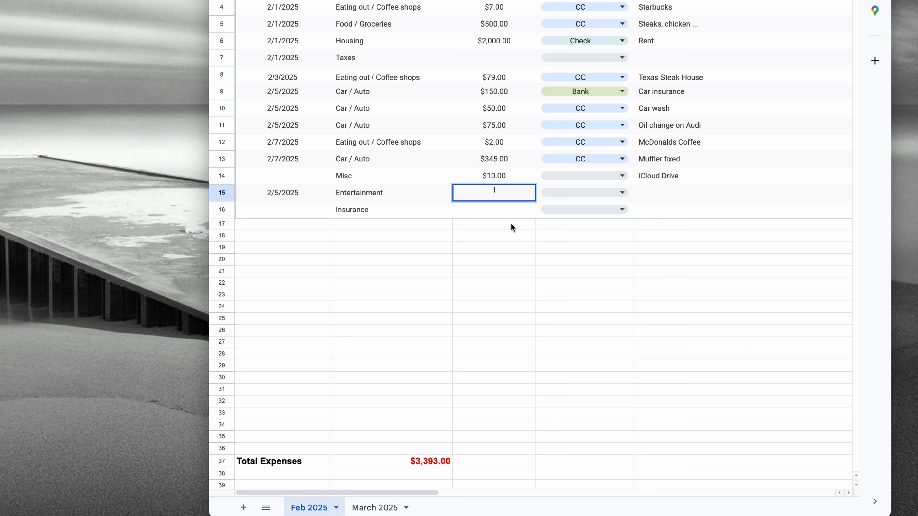
{"action": "type", "text": "45"}
{"action": "key", "text": "Return"}
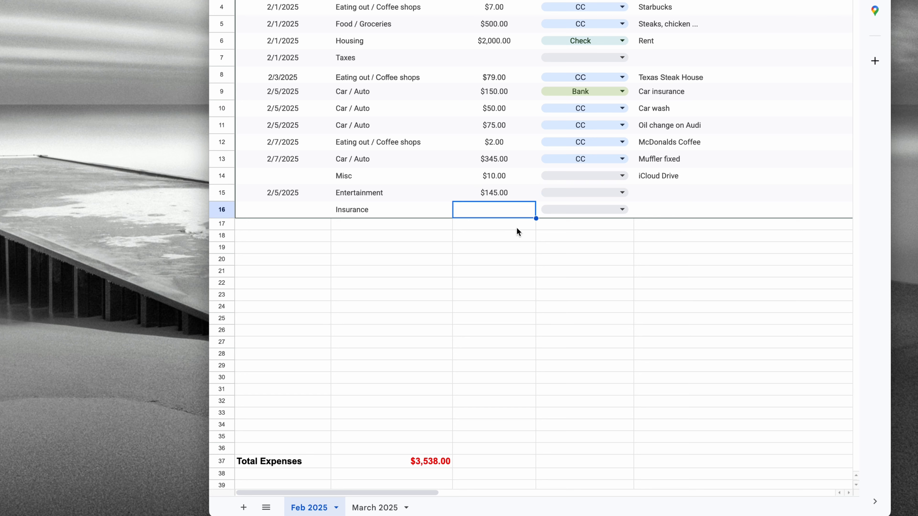
{"action": "left_click", "coordinate": [622, 192]}
{"action": "left_click", "coordinate": [579, 229]}
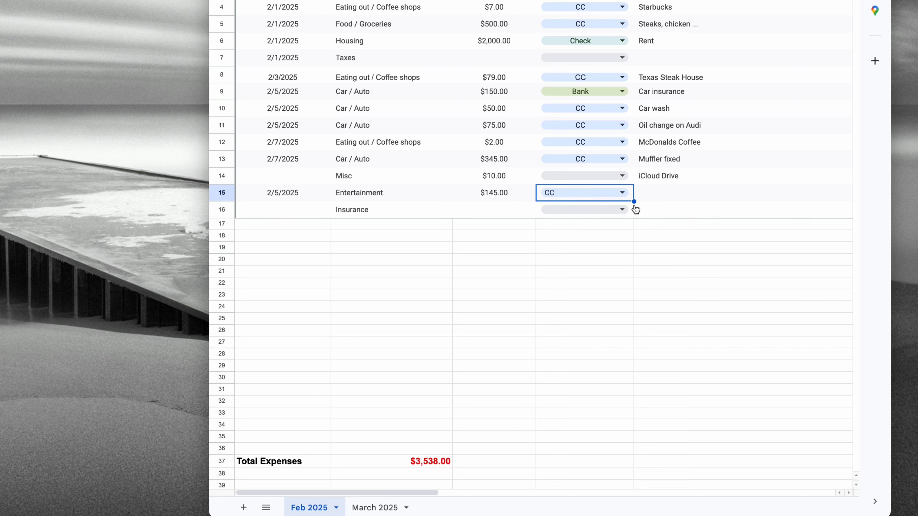
- Enter the note "Went to see bad Marvel movie" for the Entertainment expense in row 15
{"action": "left_click", "coordinate": [645, 194]}
{"action": "type", "text": "Went to s"}
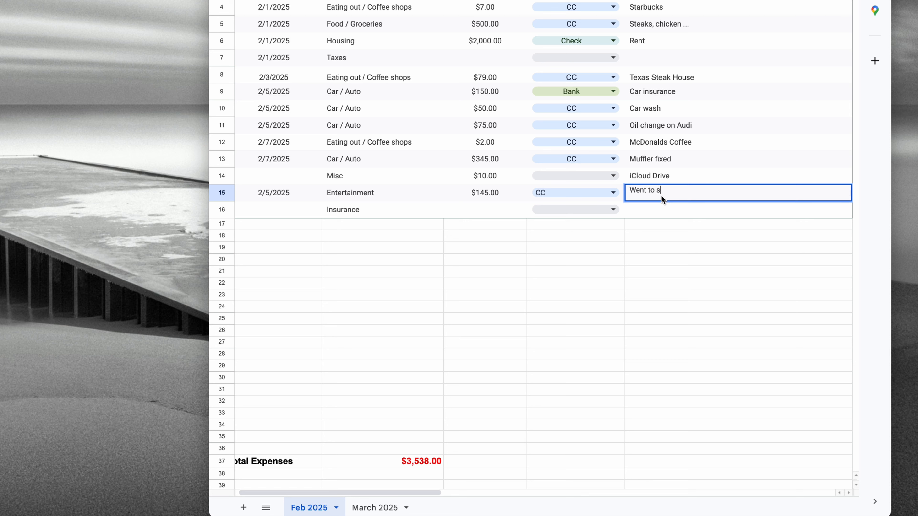
{"action": "type", "text": "ee bad Marvel movide"}
{"action": "key", "text": "BackSpace"}
{"action": "key", "text": "BackSpace"}
{"action": "type", "text": "e"}
- Fill in row 16 with the date 2/6/2025, replace the Insurance category with Healthcare, and enter a cost of 250
{"action": "key", "text": "shift+Tab"}
{"action": "key", "text": "shift+Tab"}
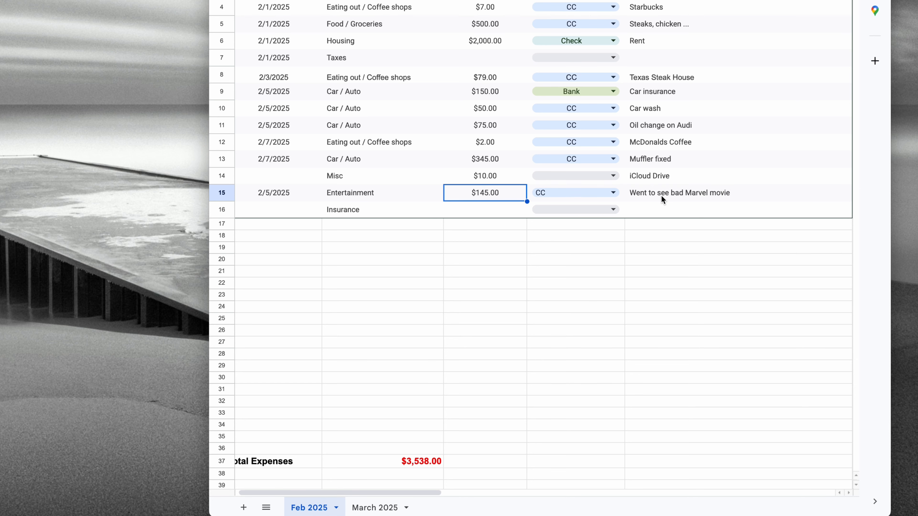
{"action": "key", "text": "shift+Tab"}
{"action": "key", "text": "shift+Tab"}
{"action": "key", "text": "Down"}
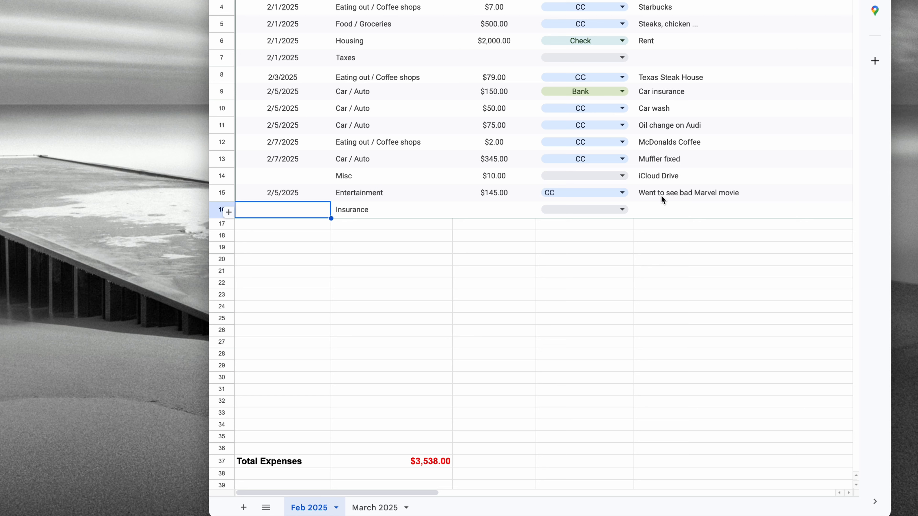
{"action": "double_click", "coordinate": [365, 205]}
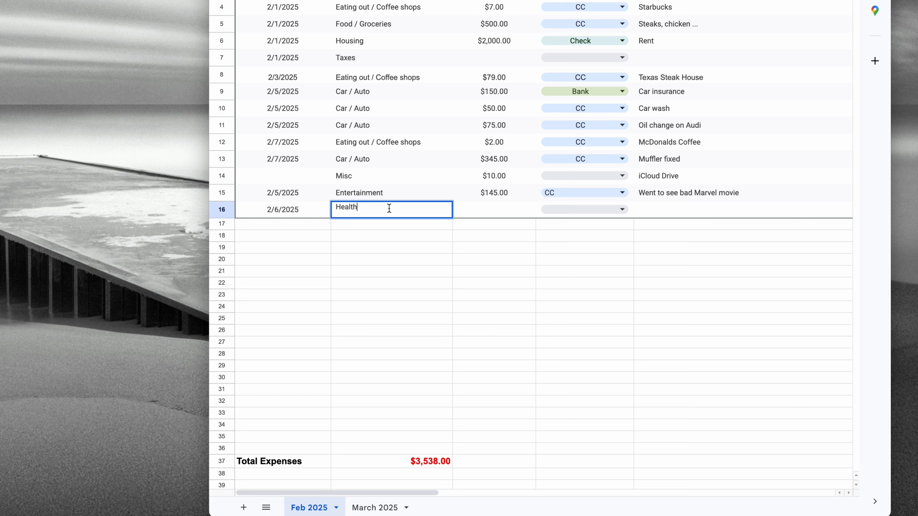
{"action": "type", "text": "Healthcare"}
{"action": "key", "text": "Tab"}
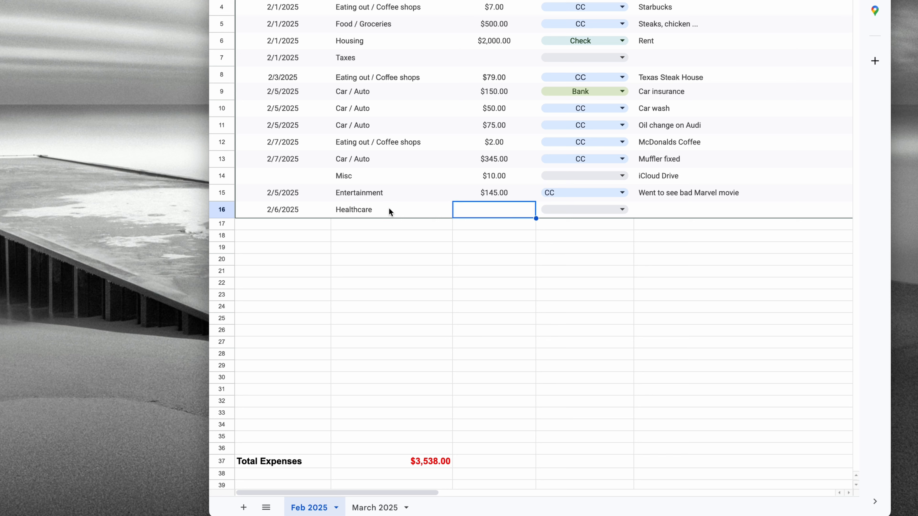
{"action": "type", "text": "250"}
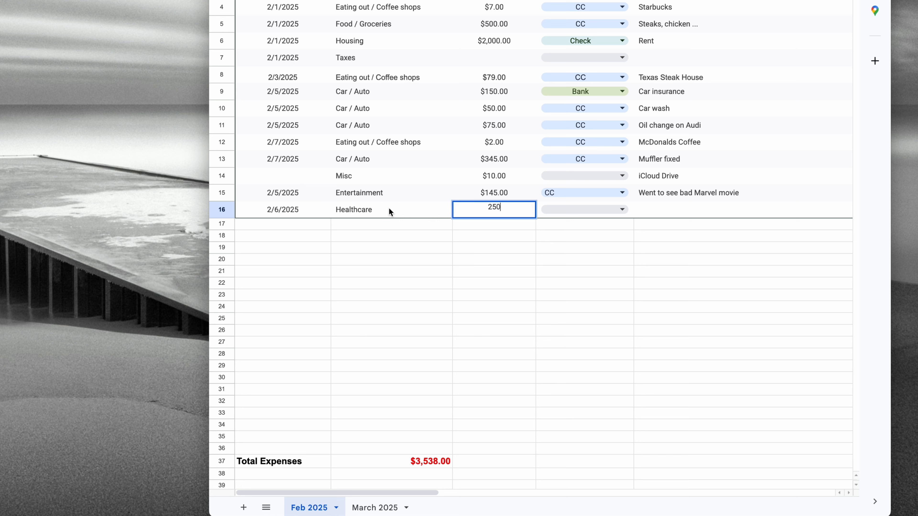
{"action": "key", "text": "Tab"}
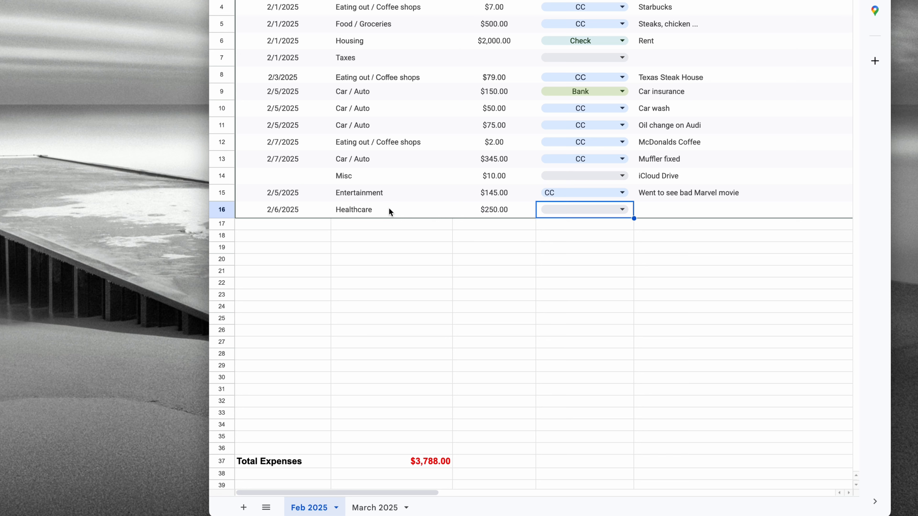
- Set the Healthcare expense's payment method to CC and enter the note "Psychological help for Ruby development"
{"action": "left_click", "coordinate": [625, 213]}
{"action": "left_click", "coordinate": [548, 246]}
{"action": "key", "text": "Tab"}
{"action": "type", "text": "Ps"}
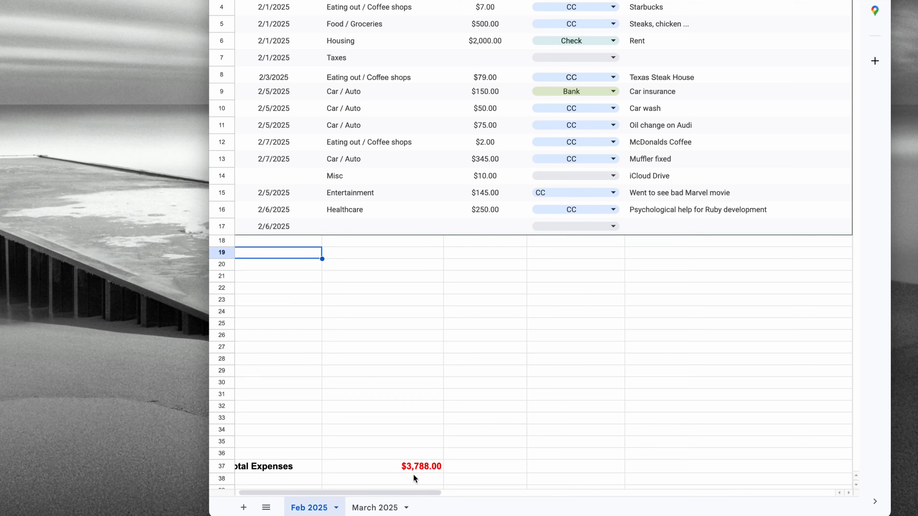
- Narrow the browser window slightly, leaving an empty cell below the expense table selected
{"action": "left_click", "coordinate": [504, 395]}
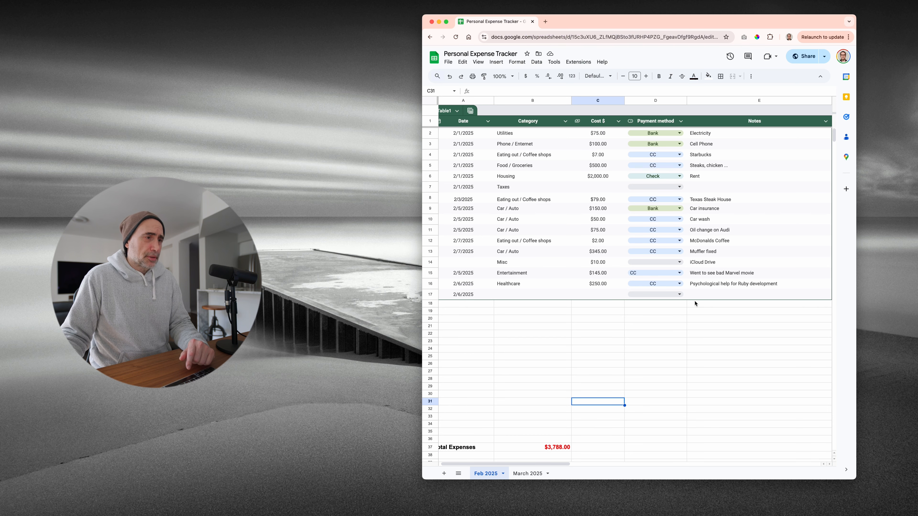
{"action": "left_click_drag", "start_coordinate": [422, 152], "coordinate": [432, 169]}
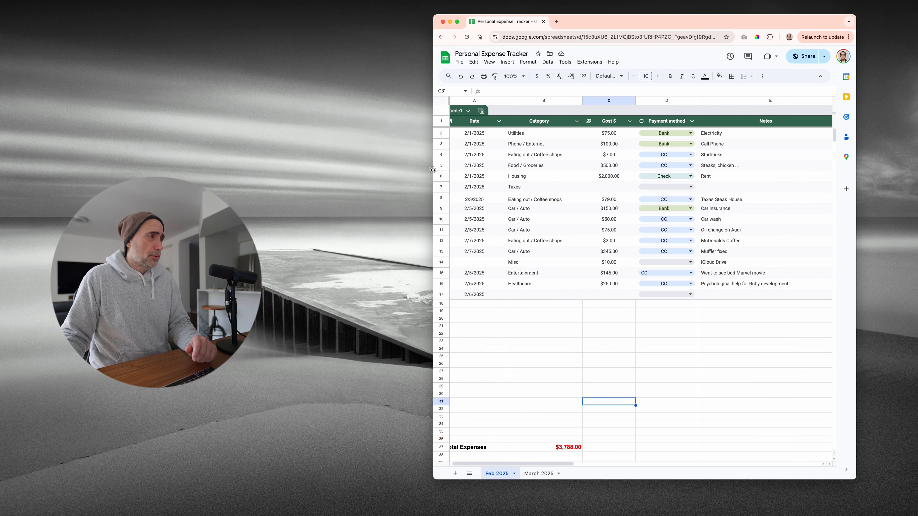
{"action": "left_click", "coordinate": [543, 371]}
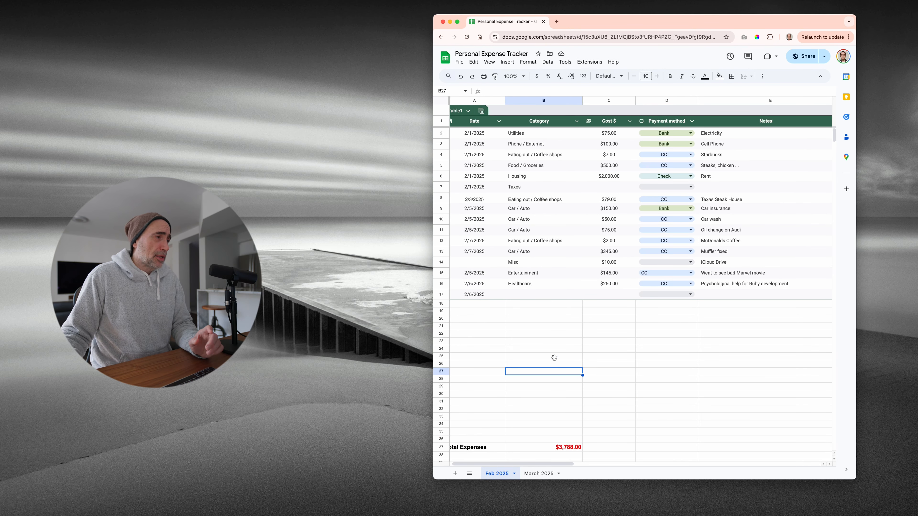